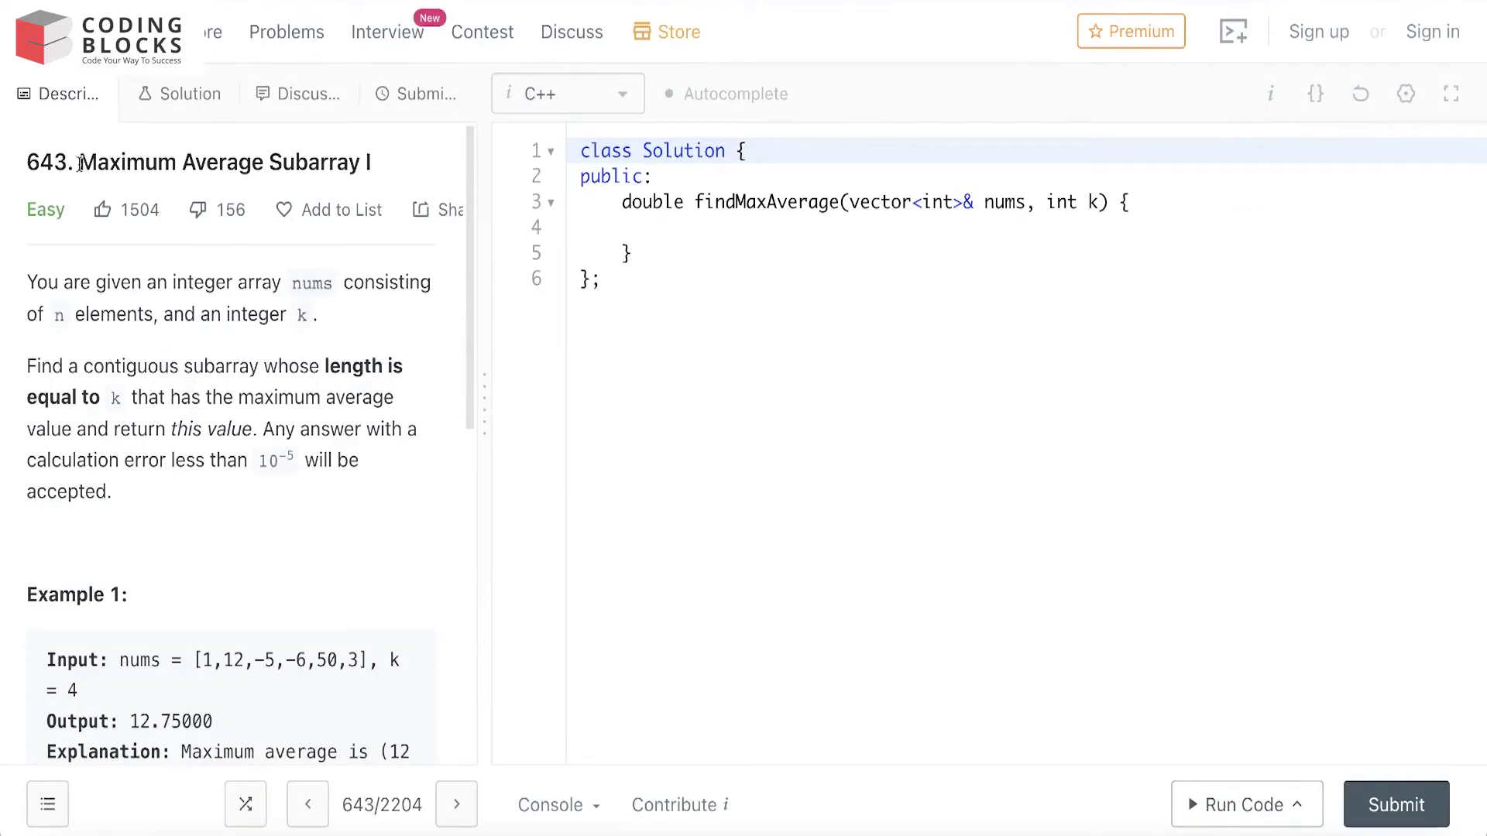
# - Read the problem, highlighting the title, length-k requirement, maximum average sentence and Example 1 input
pyautogui.moveTo(79, 162); pyautogui.dragTo(205, 162)
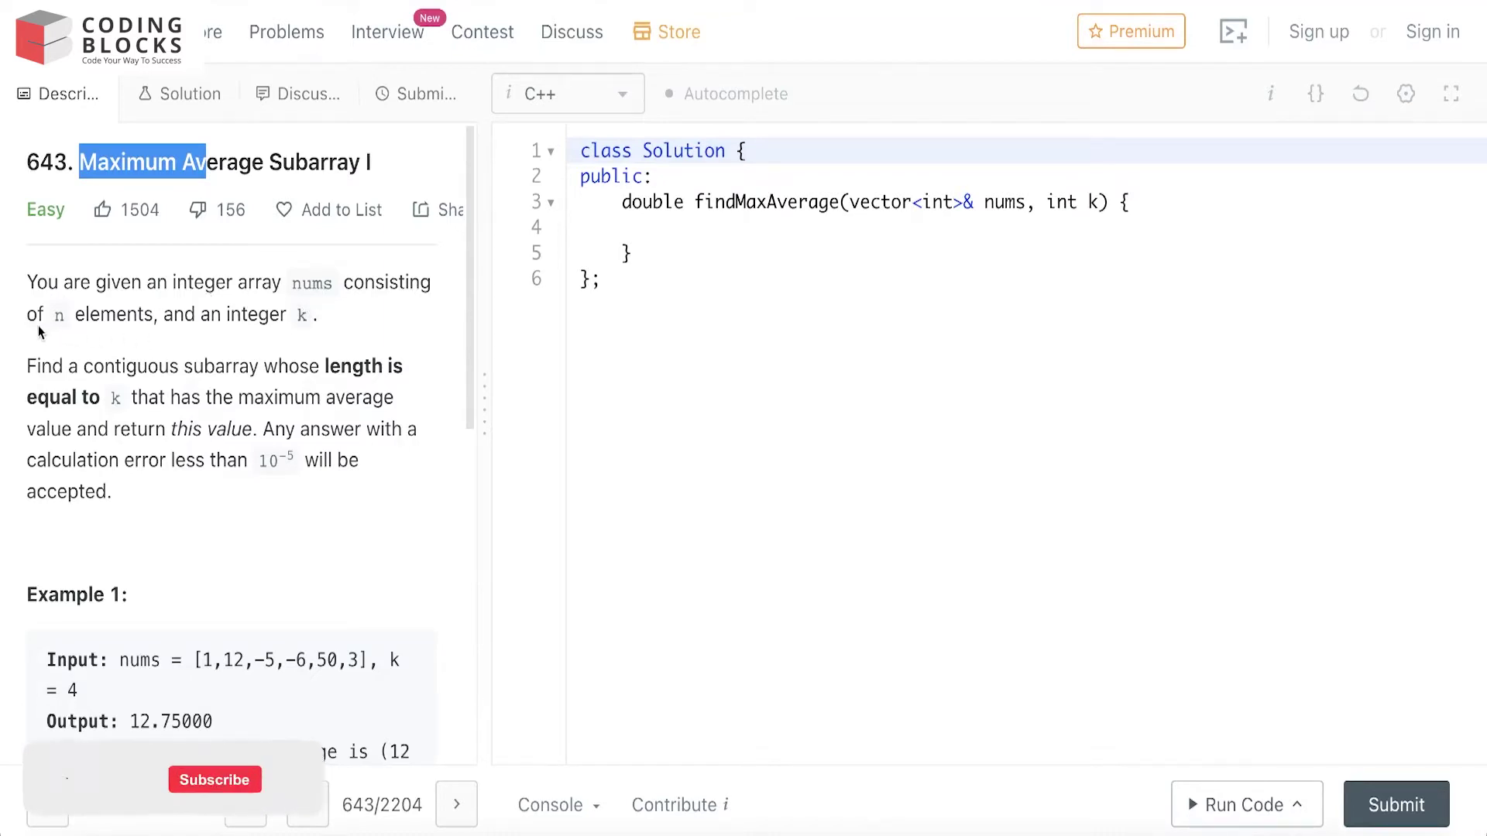
pyautogui.moveTo(40, 313); pyautogui.dragTo(138, 334)
pyautogui.click(61, 346)
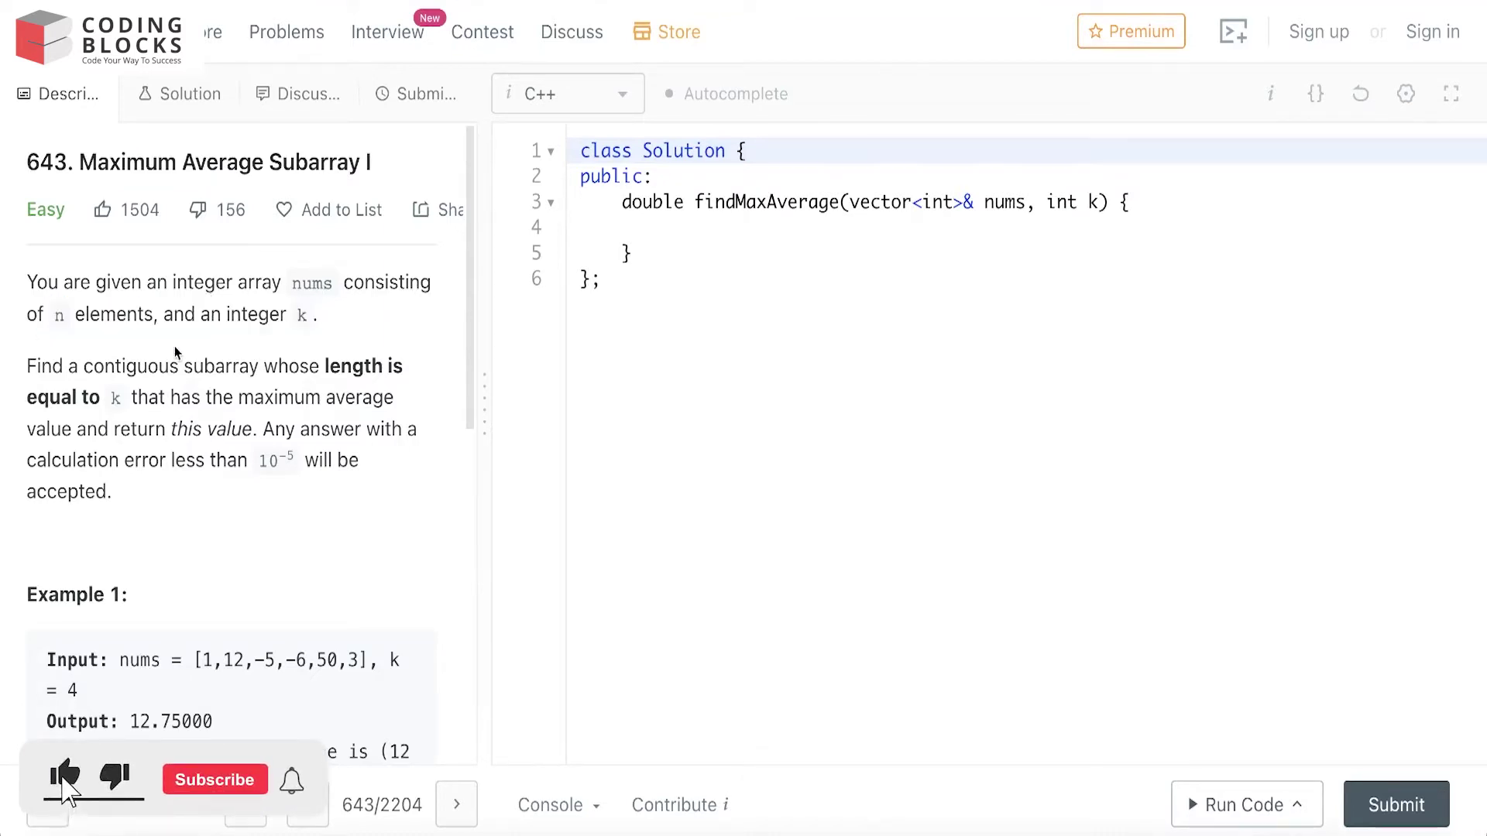
pyautogui.moveTo(41, 368)
pyautogui.mouseDown()
pyautogui.moveTo(328, 398)
pyautogui.moveTo(149, 397)
pyautogui.moveTo(275, 401)
pyautogui.mouseUp()
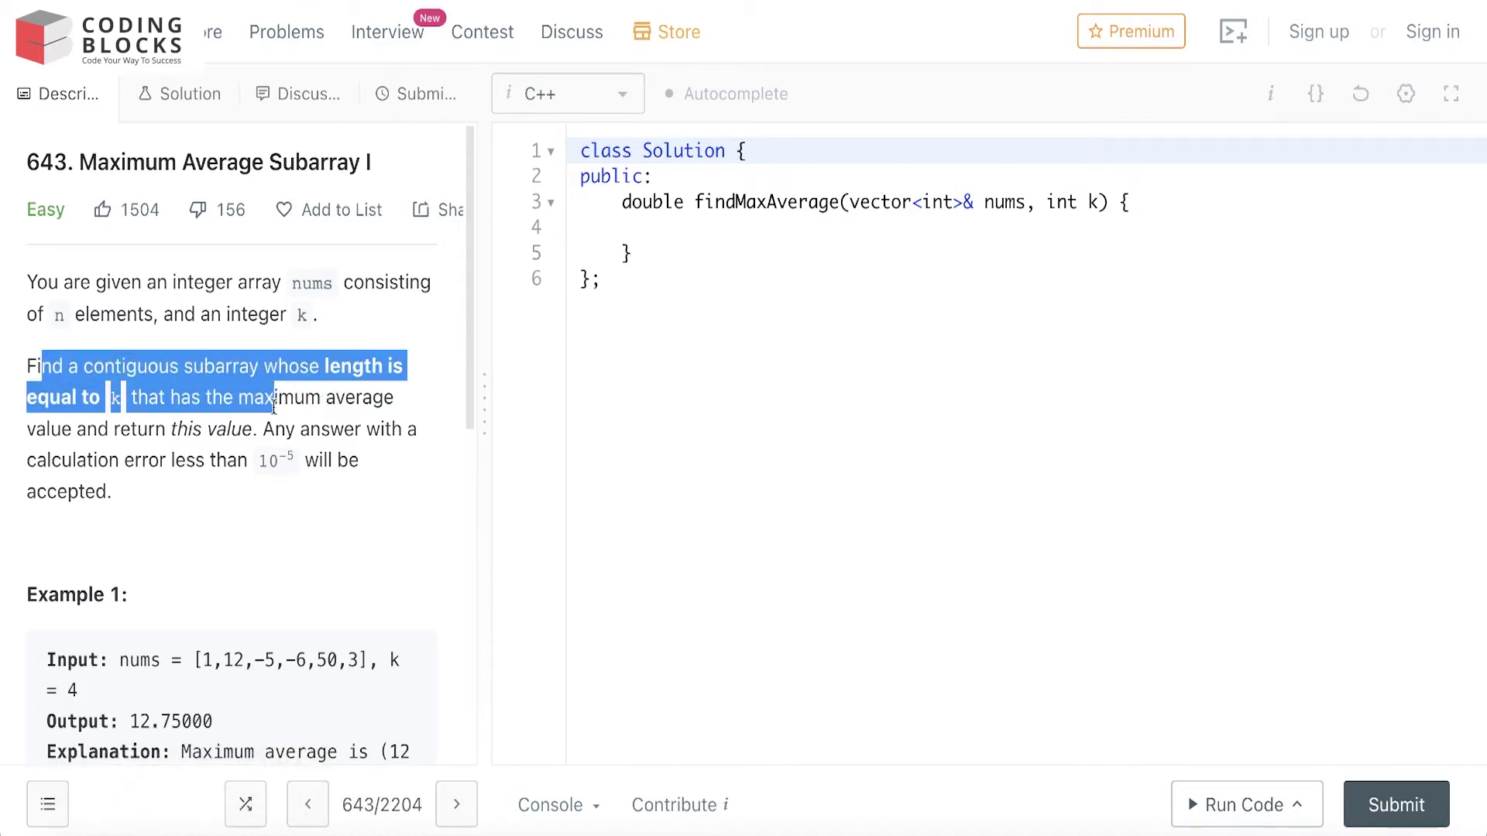
pyautogui.click(275, 403)
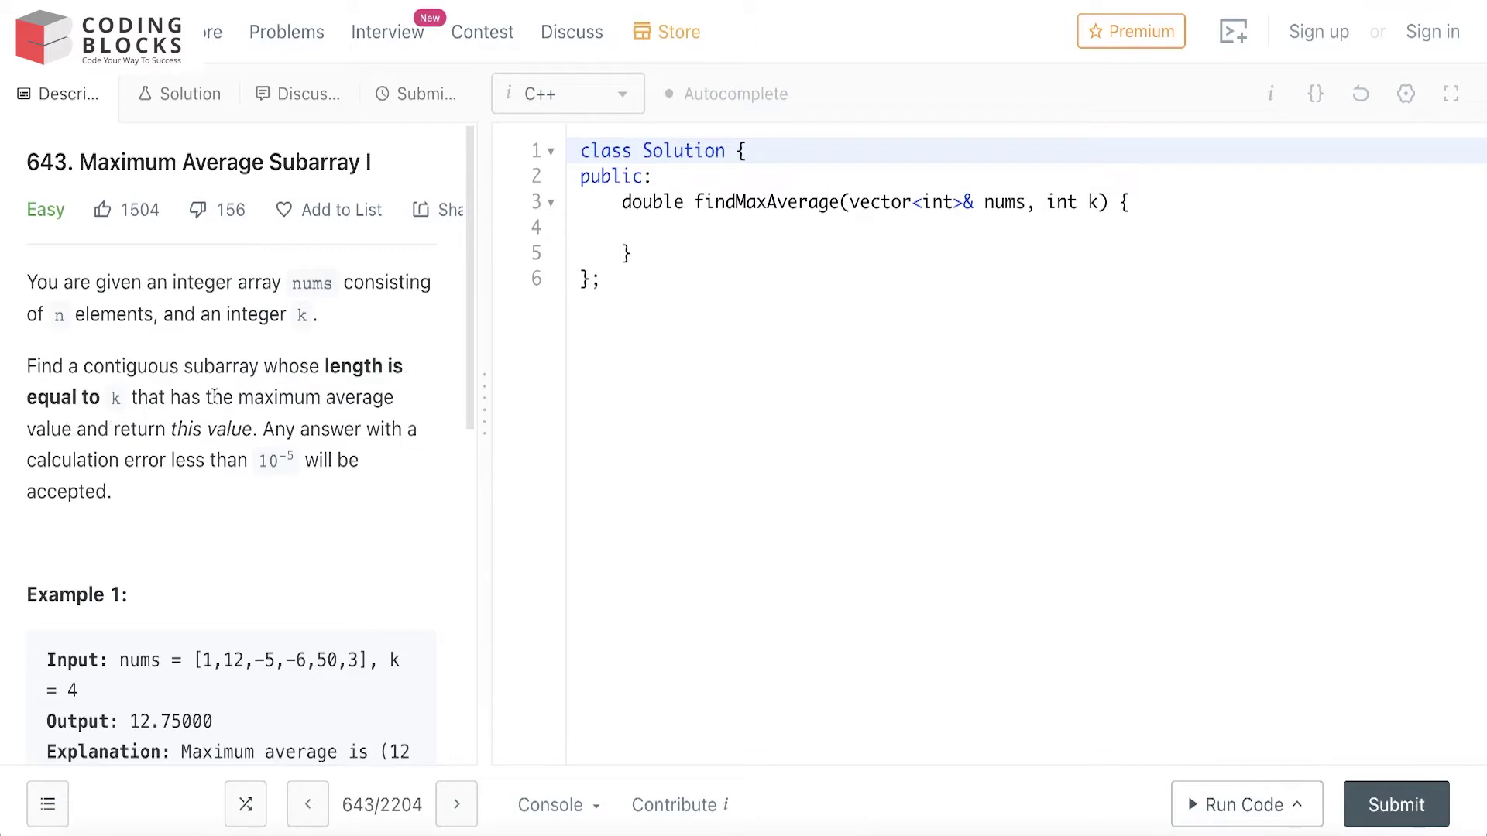
pyautogui.moveTo(237, 398); pyautogui.dragTo(379, 430)
pyautogui.click(234, 400)
pyautogui.scroll(-3, 128, 628)
pyautogui.scroll(-2, 132, 639)
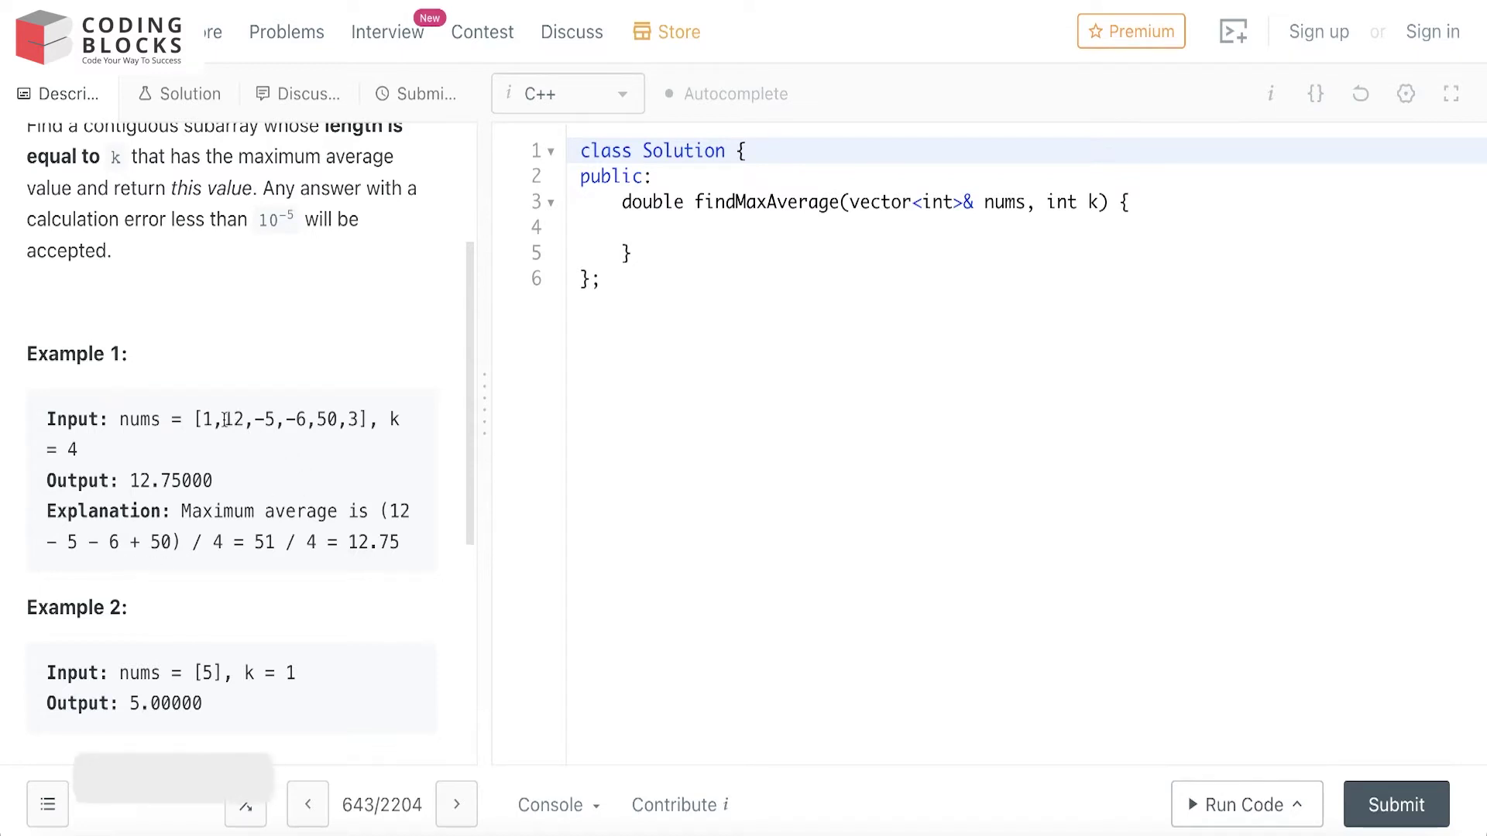
pyautogui.moveTo(225, 420); pyautogui.dragTo(340, 419)
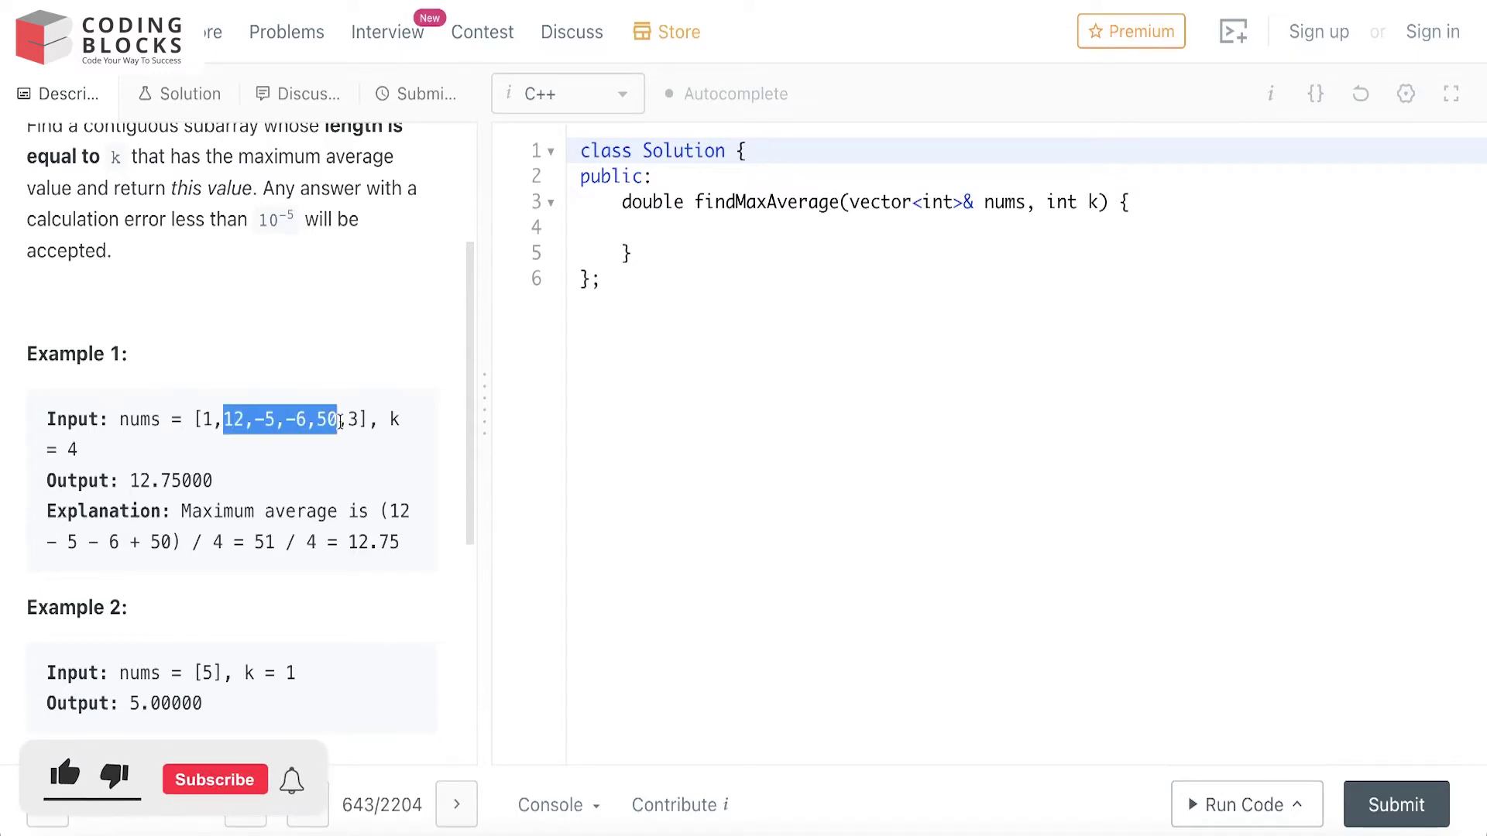
pyautogui.click(338, 420)
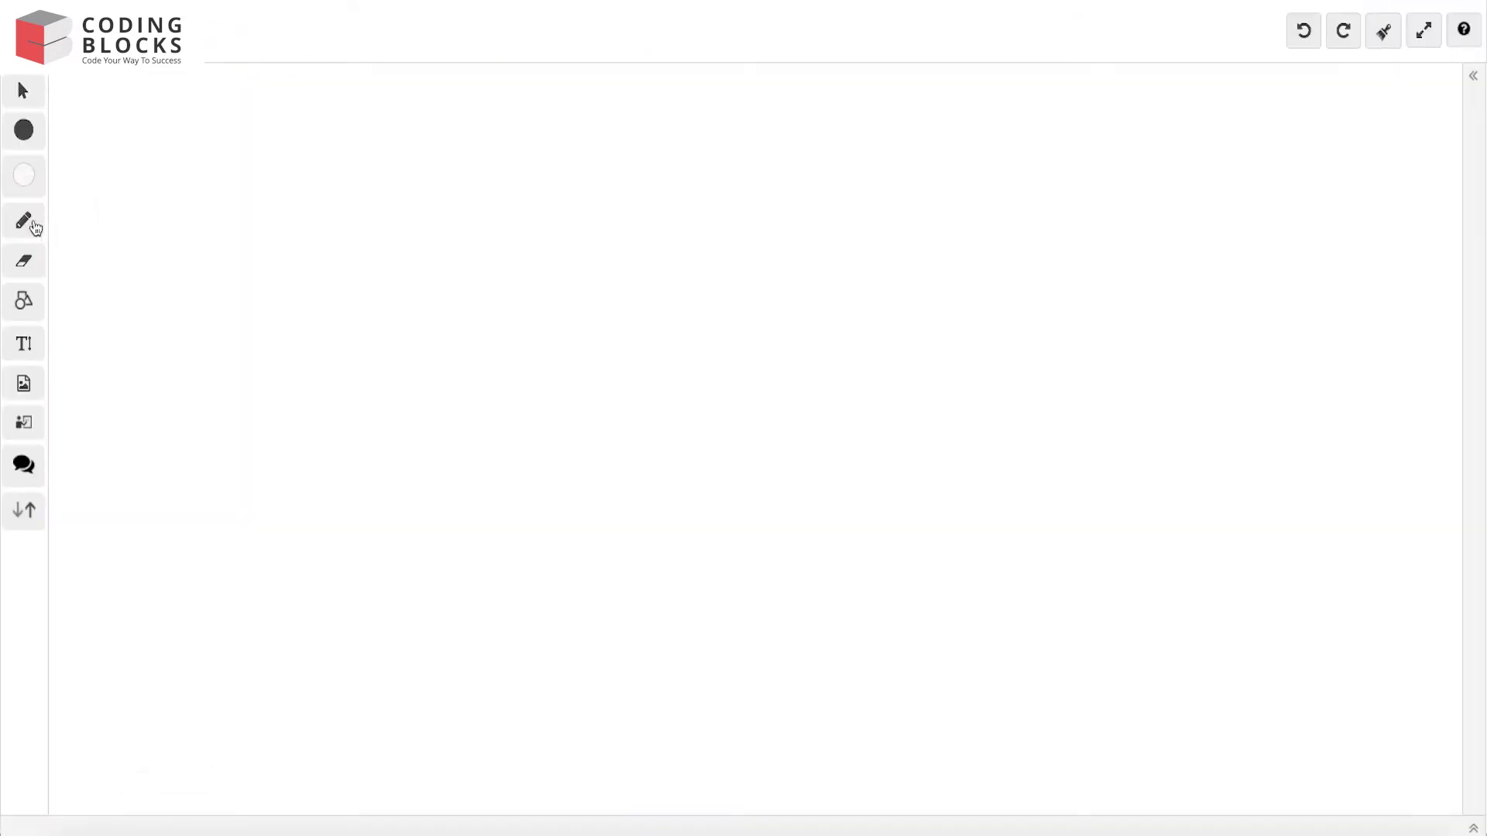
# - With the red pencil at stroke width 3, handwrite the heading "Fixed Sliding Window"
pyautogui.click(24, 220)
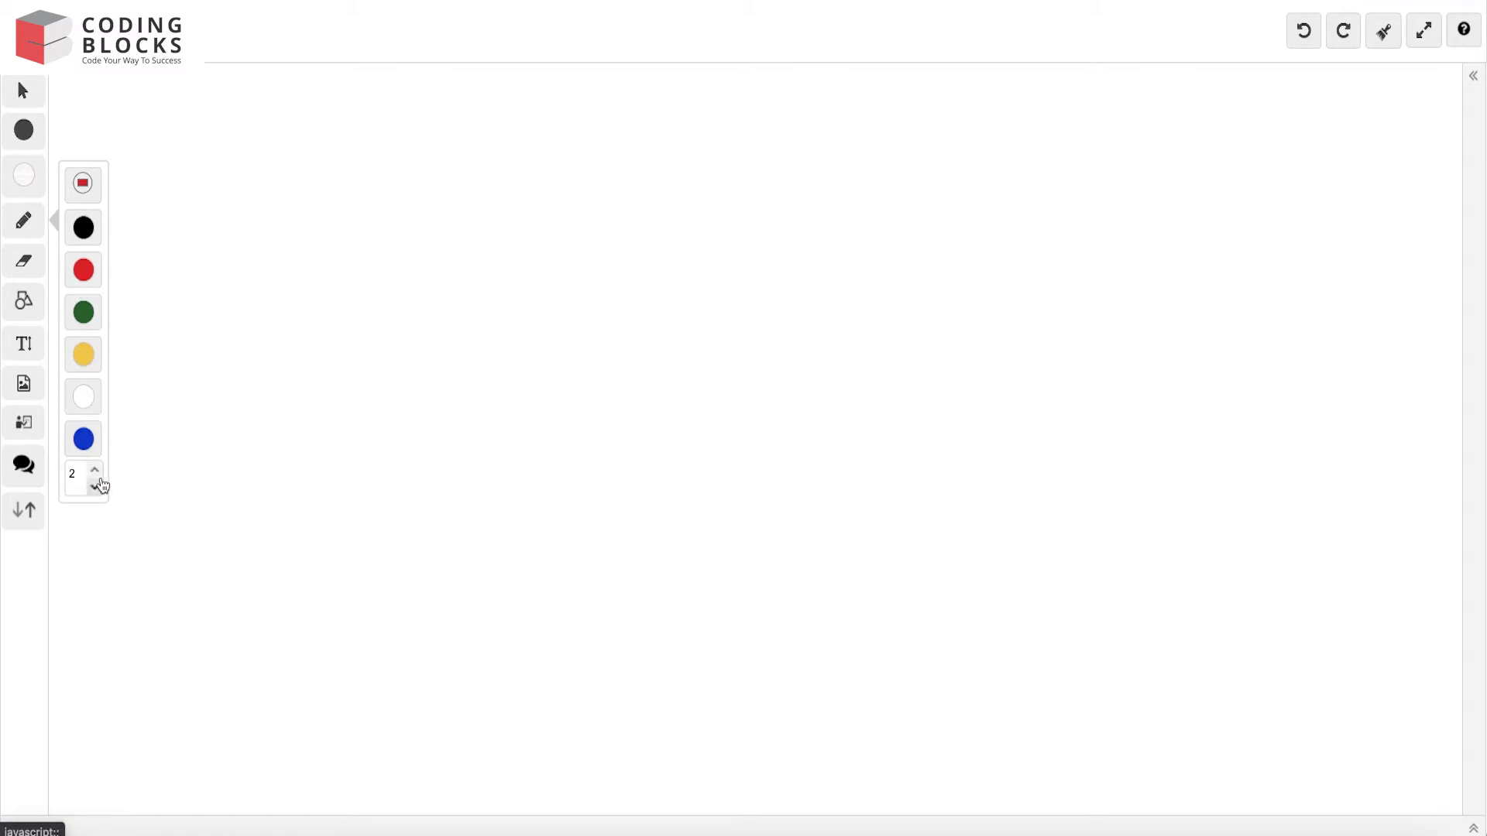
pyautogui.click(94, 467)
pyautogui.moveTo(236, 141)
pyautogui.mouseDown()
pyautogui.moveTo(218, 212)
pyautogui.moveTo(245, 145)
pyautogui.mouseUp()
pyautogui.moveTo(222, 185); pyautogui.dragTo(326, 207)
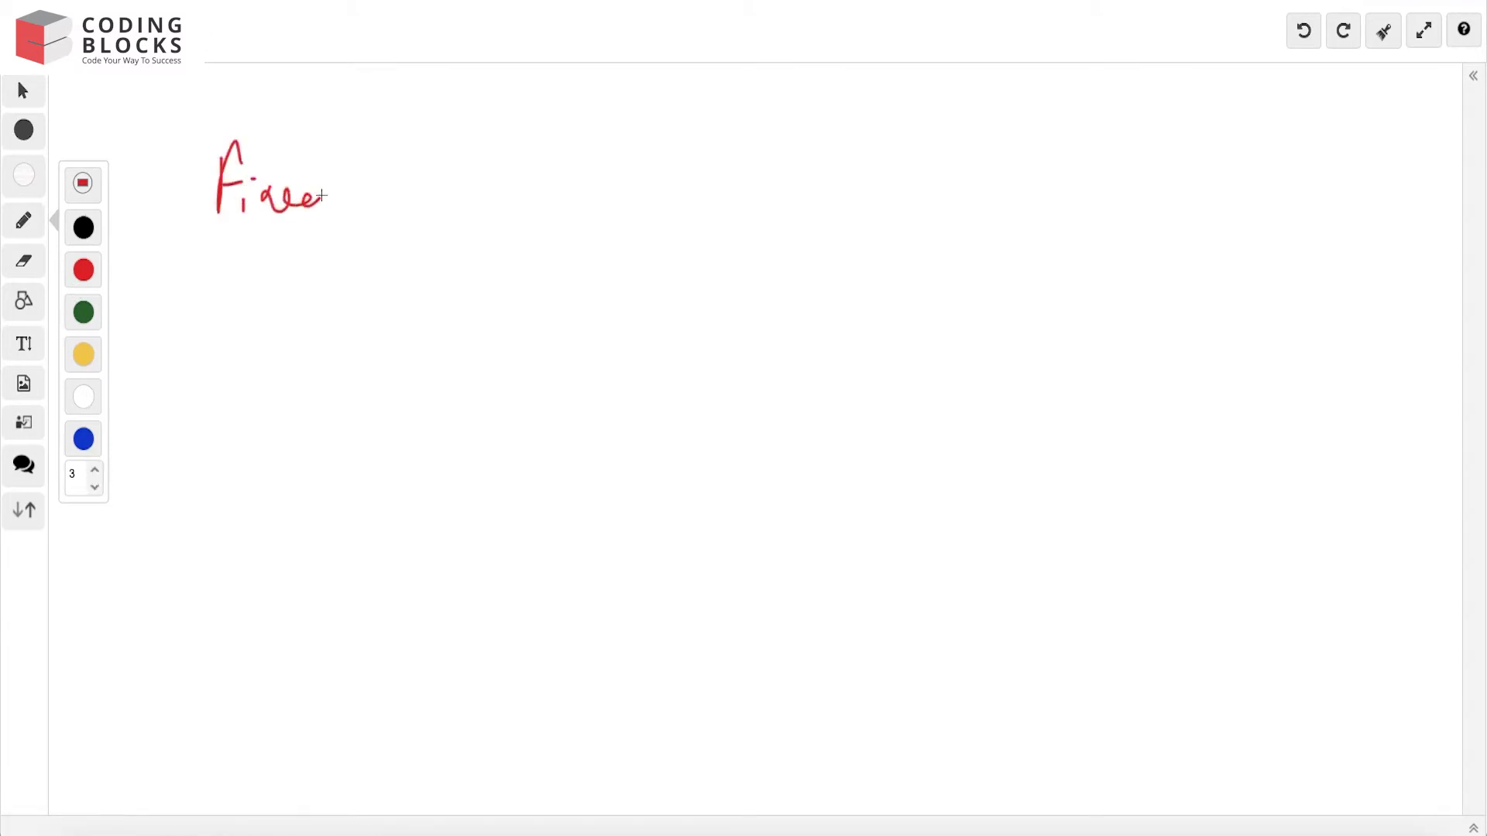
pyautogui.moveTo(332, 149); pyautogui.dragTo(343, 205)
pyautogui.moveTo(430, 144); pyautogui.dragTo(401, 197)
pyautogui.moveTo(462, 157)
pyautogui.mouseDown()
pyautogui.moveTo(471, 204)
pyautogui.moveTo(518, 195)
pyautogui.moveTo(544, 151)
pyautogui.mouseUp()
pyautogui.moveTo(534, 174)
pyautogui.mouseDown()
pyautogui.moveTo(569, 186)
pyautogui.moveTo(558, 239)
pyautogui.mouseUp()
pyautogui.moveTo(568, 151)
pyautogui.mouseDown()
pyautogui.moveTo(579, 138)
pyautogui.moveTo(744, 184)
pyautogui.moveTo(780, 133)
pyautogui.moveTo(839, 169)
pyautogui.moveTo(860, 151)
pyautogui.mouseUp()
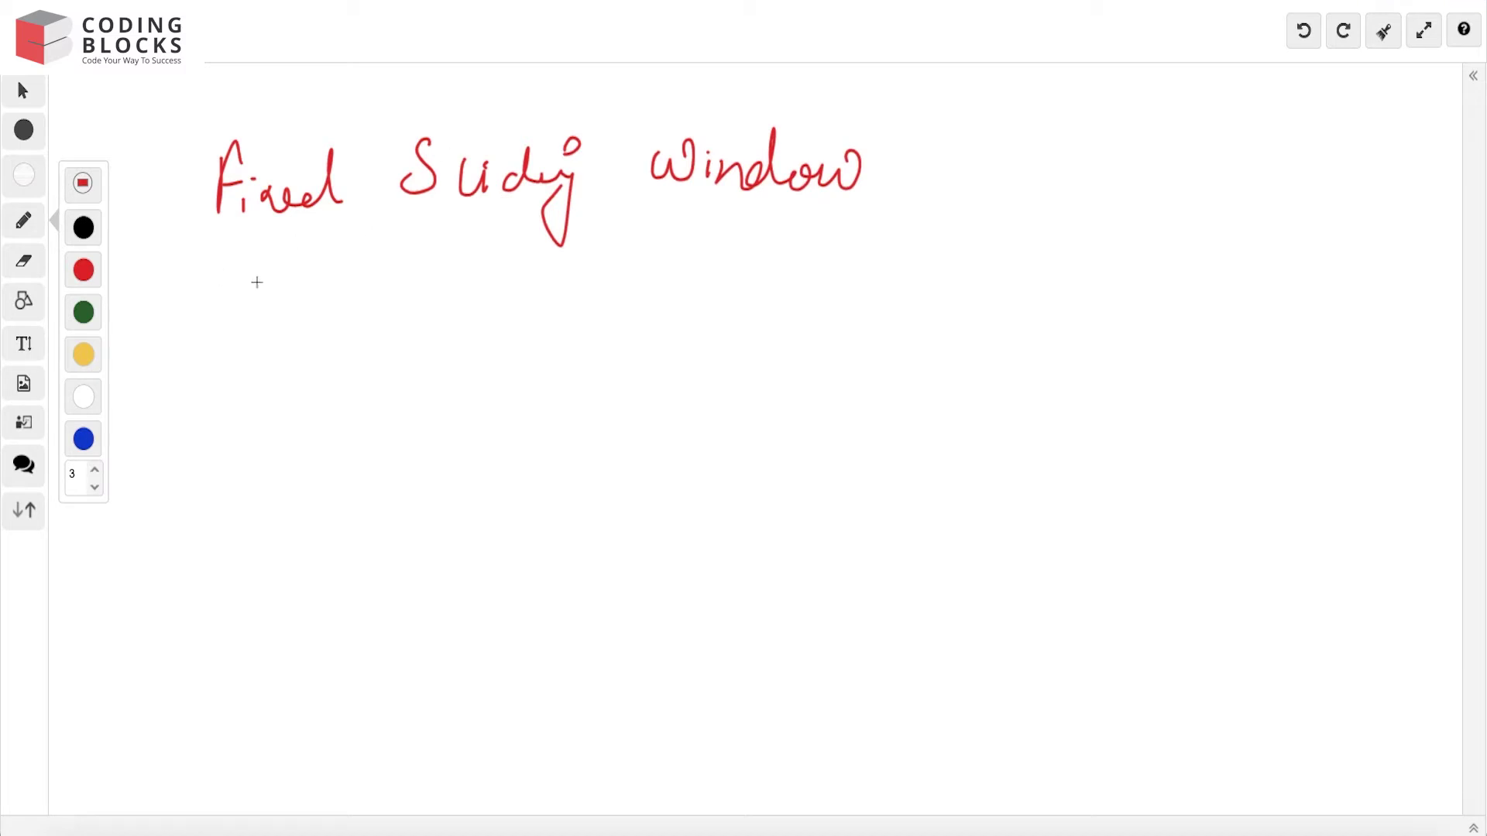
# - Write O(n²) with an arrow leading to a boxed O(n), and start the long array box
pyautogui.moveTo(233, 313); pyautogui.dragTo(238, 366)
pyautogui.moveTo(284, 317); pyautogui.dragTo(273, 370)
pyautogui.moveTo(290, 343)
pyautogui.mouseDown()
pyautogui.moveTo(335, 366)
pyautogui.moveTo(358, 343)
pyautogui.mouseUp()
pyautogui.moveTo(361, 302); pyautogui.dragTo(370, 363)
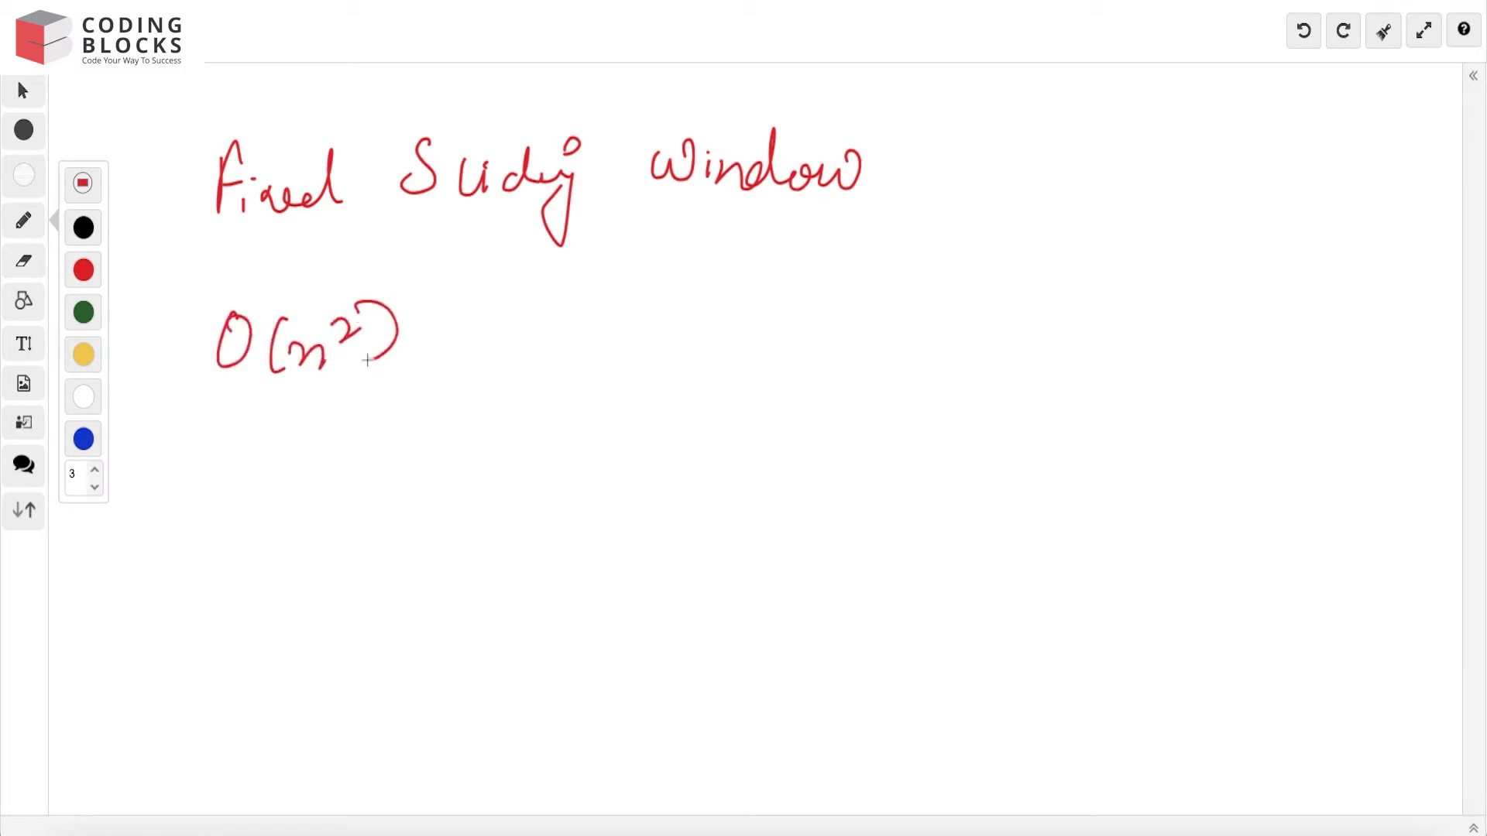
pyautogui.moveTo(481, 329)
pyautogui.mouseDown()
pyautogui.moveTo(535, 292)
pyautogui.moveTo(529, 254)
pyautogui.mouseUp()
pyautogui.moveTo(663, 320); pyautogui.dragTo(734, 313)
pyautogui.moveTo(730, 304); pyautogui.dragTo(727, 344)
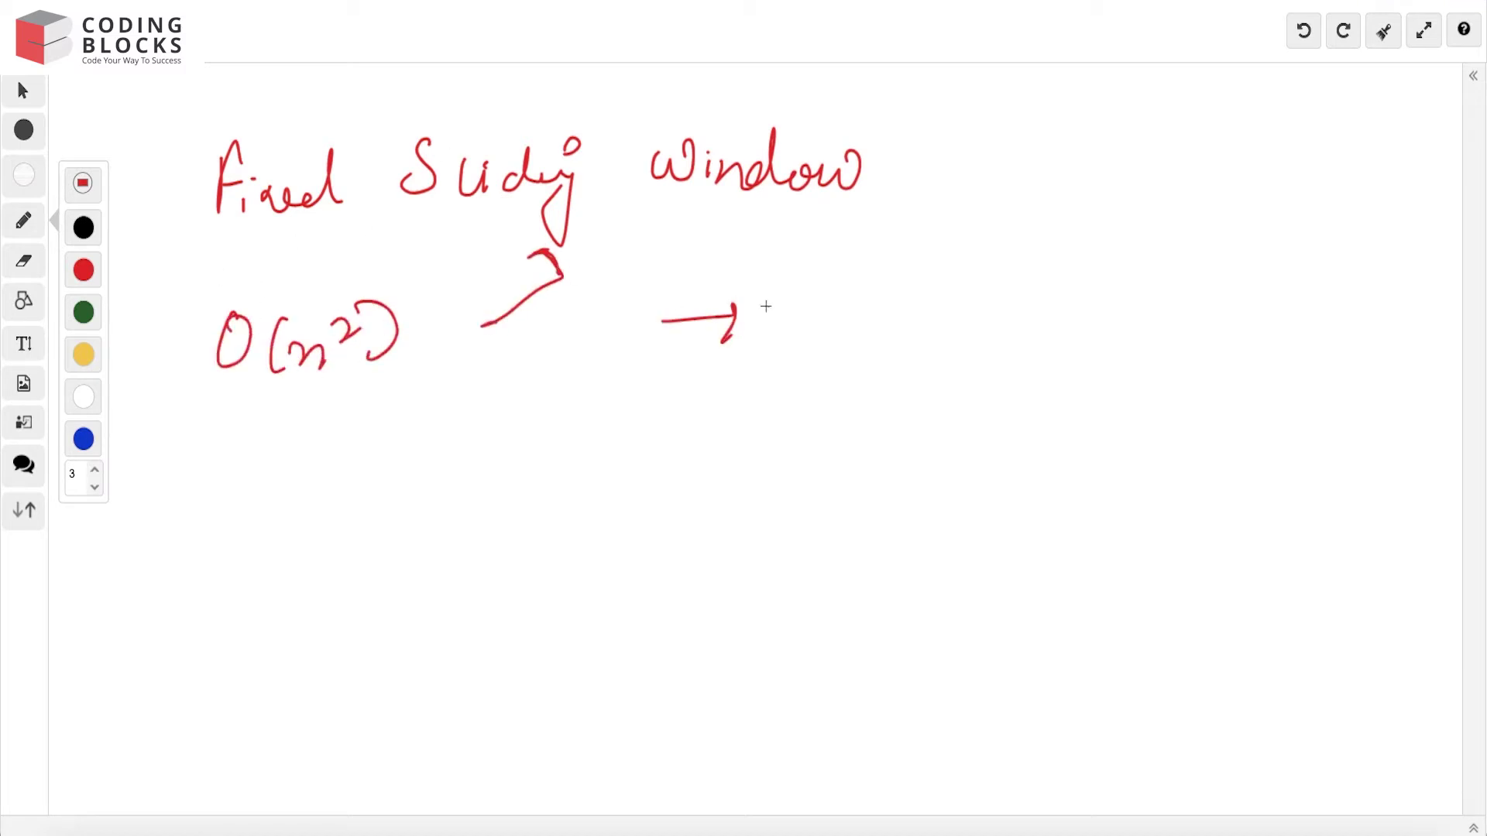
pyautogui.moveTo(839, 274)
pyautogui.mouseDown()
pyautogui.moveTo(897, 330)
pyautogui.moveTo(950, 316)
pyautogui.mouseUp()
pyautogui.moveTo(964, 263); pyautogui.dragTo(976, 332)
pyautogui.moveTo(863, 358)
pyautogui.mouseDown()
pyautogui.moveTo(1032, 237)
pyautogui.moveTo(839, 358)
pyautogui.mouseUp()
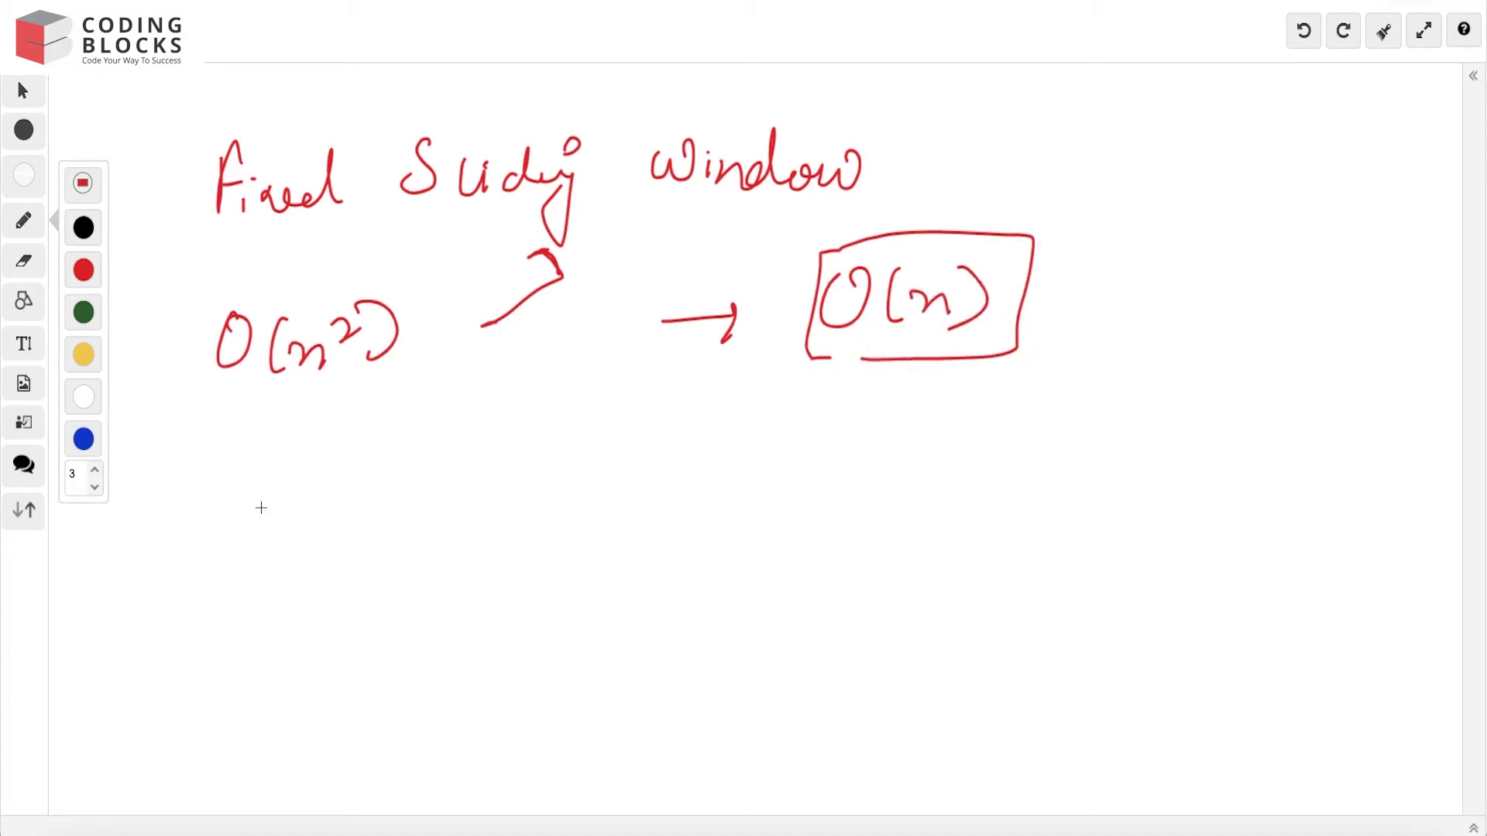
pyautogui.moveTo(228, 469)
pyautogui.mouseDown()
pyautogui.moveTo(225, 572)
pyautogui.moveTo(659, 479)
pyautogui.mouseUp()
# - Draw the array box divided into five cells holding 1, 2, -5, 6, 8
pyautogui.moveTo(657, 478)
pyautogui.mouseDown()
pyautogui.moveTo(647, 571)
pyautogui.moveTo(264, 577)
pyautogui.mouseUp()
pyautogui.moveTo(401, 476); pyautogui.dragTo(393, 567)
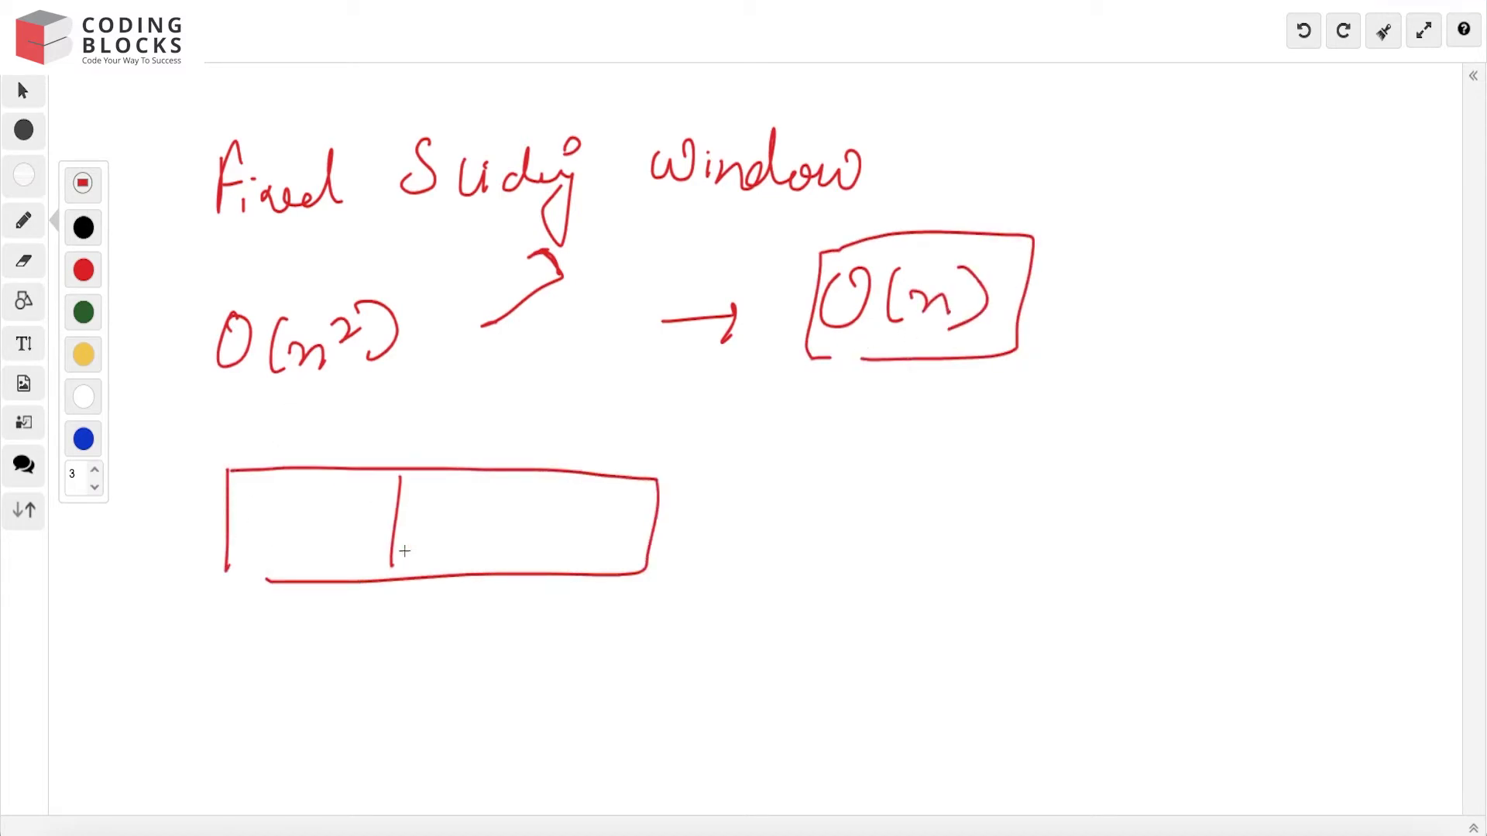
pyautogui.moveTo(477, 486); pyautogui.dragTo(477, 570)
pyautogui.moveTo(577, 489); pyautogui.dragTo(565, 579)
pyautogui.moveTo(302, 478); pyautogui.dragTo(297, 577)
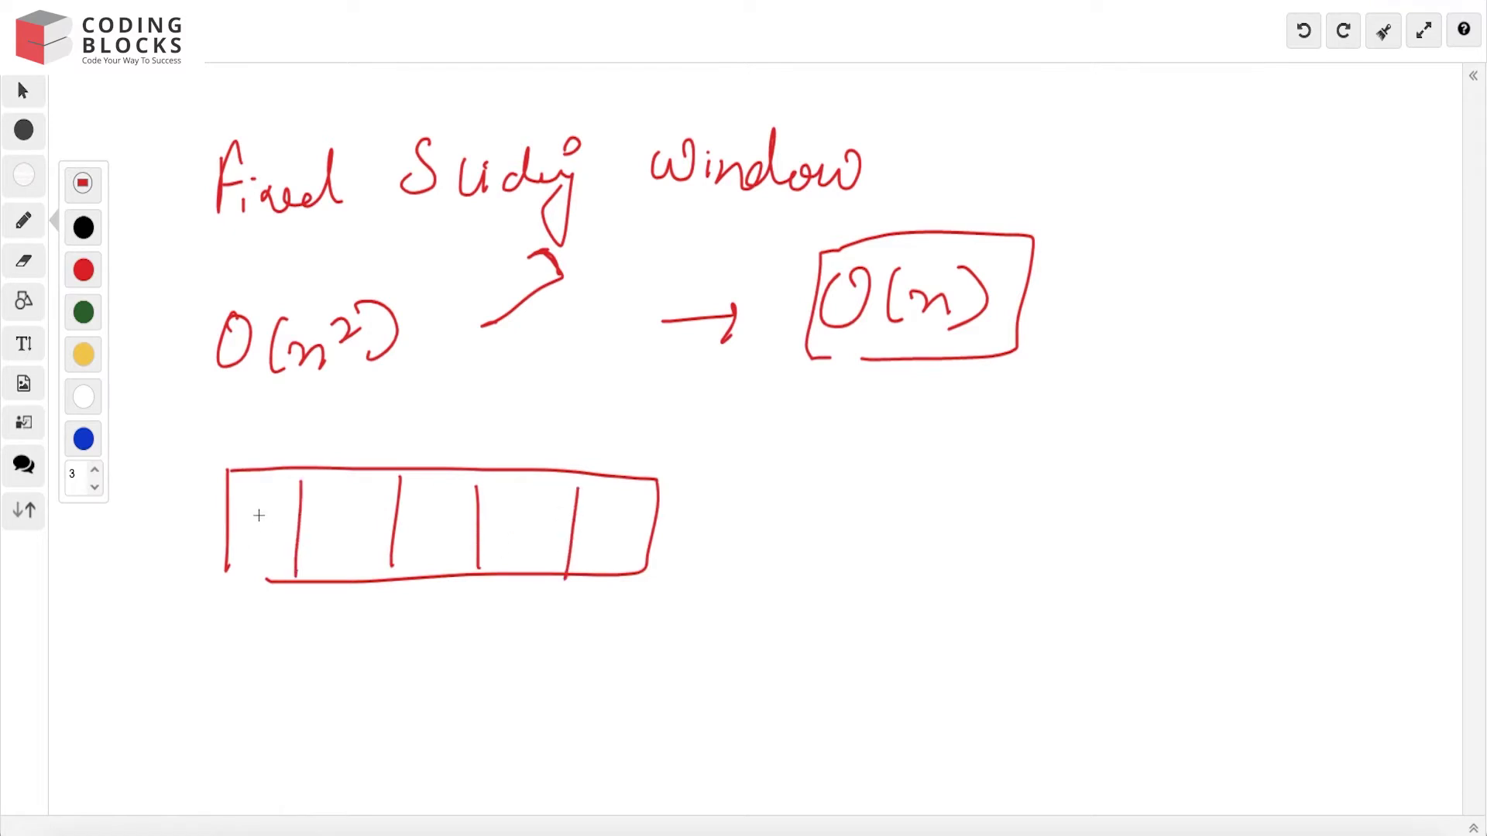
pyautogui.moveTo(259, 502); pyautogui.dragTo(264, 553)
pyautogui.moveTo(333, 511); pyautogui.dragTo(364, 548)
pyautogui.moveTo(448, 497); pyautogui.dragTo(444, 548)
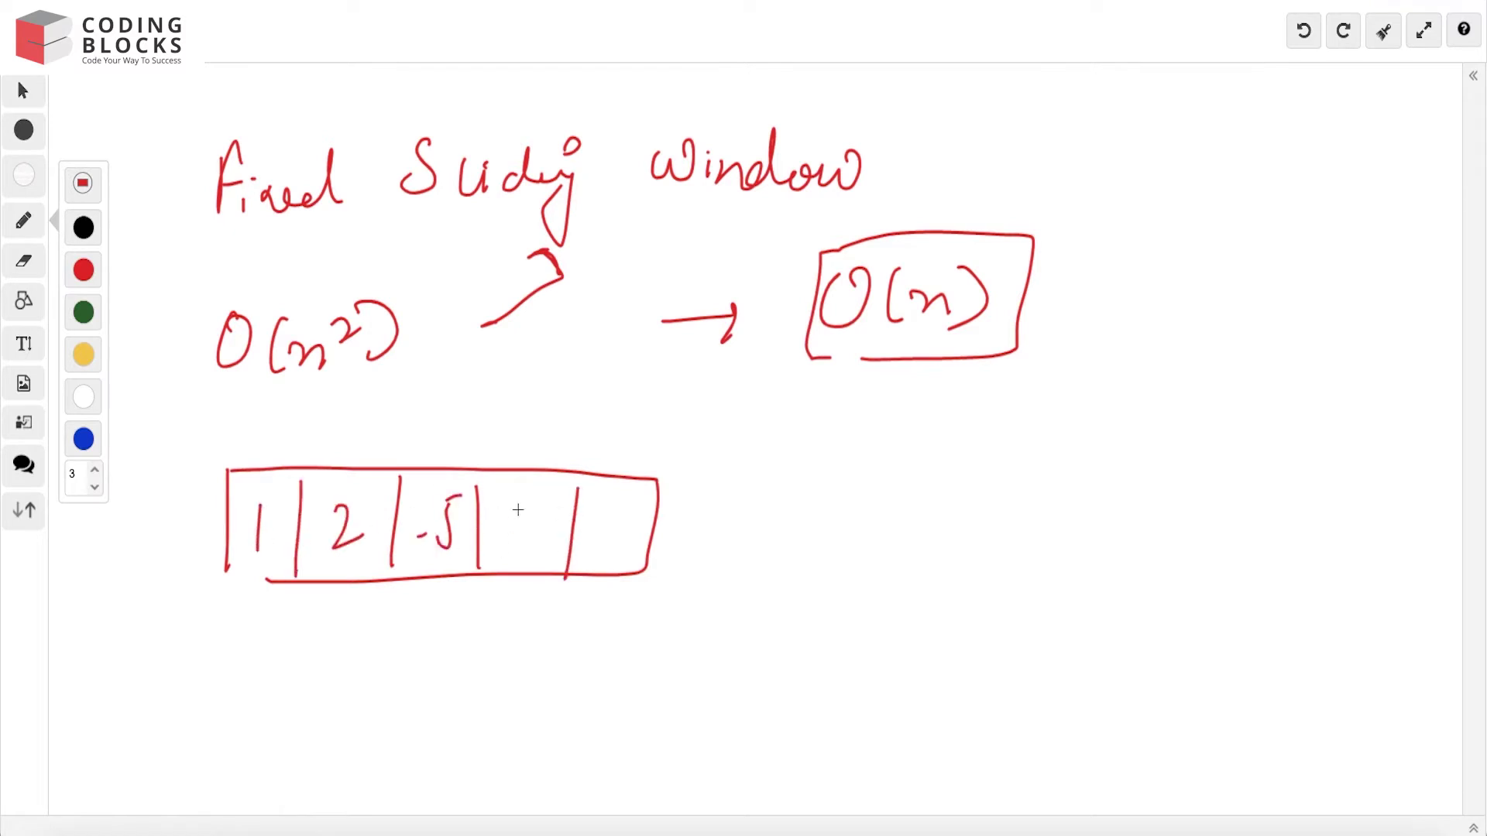
pyautogui.moveTo(512, 500); pyautogui.dragTo(514, 549)
pyautogui.moveTo(617, 498); pyautogui.dragTo(622, 551)
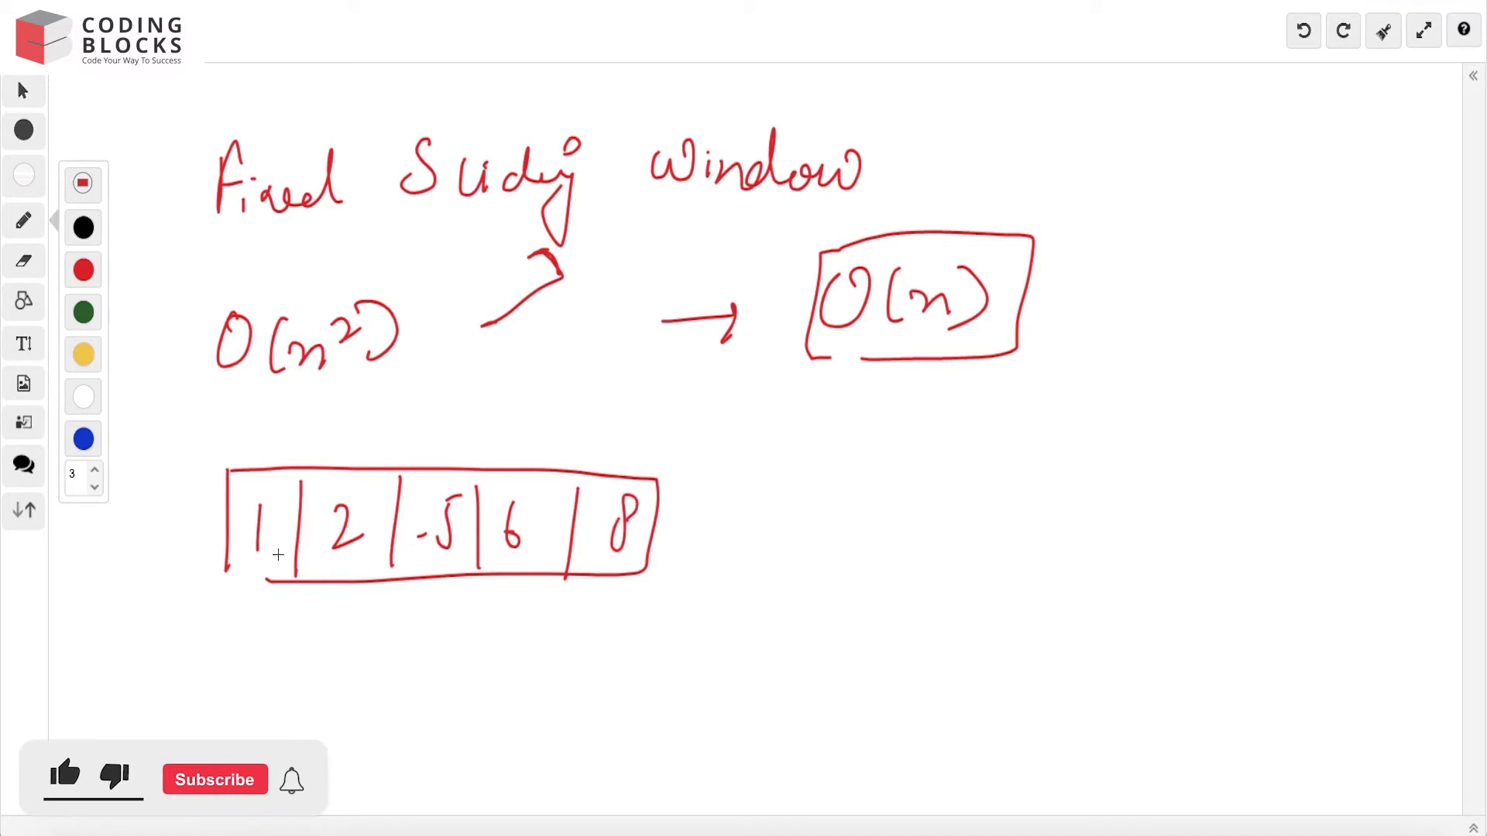
# - Bracket each window of size K=3 (1,2,-5; 2,-5,6; -5,6,8) and group them with a closing bracket
pyautogui.moveTo(235, 597)
pyautogui.mouseDown()
pyautogui.moveTo(232, 649)
pyautogui.moveTo(430, 586)
pyautogui.mouseUp()
pyautogui.moveTo(321, 681); pyautogui.dragTo(316, 723)
pyautogui.moveTo(325, 703); pyautogui.dragTo(391, 697)
pyautogui.moveTo(369, 704); pyautogui.dragTo(392, 719)
pyautogui.moveTo(419, 662); pyautogui.dragTo(412, 665)
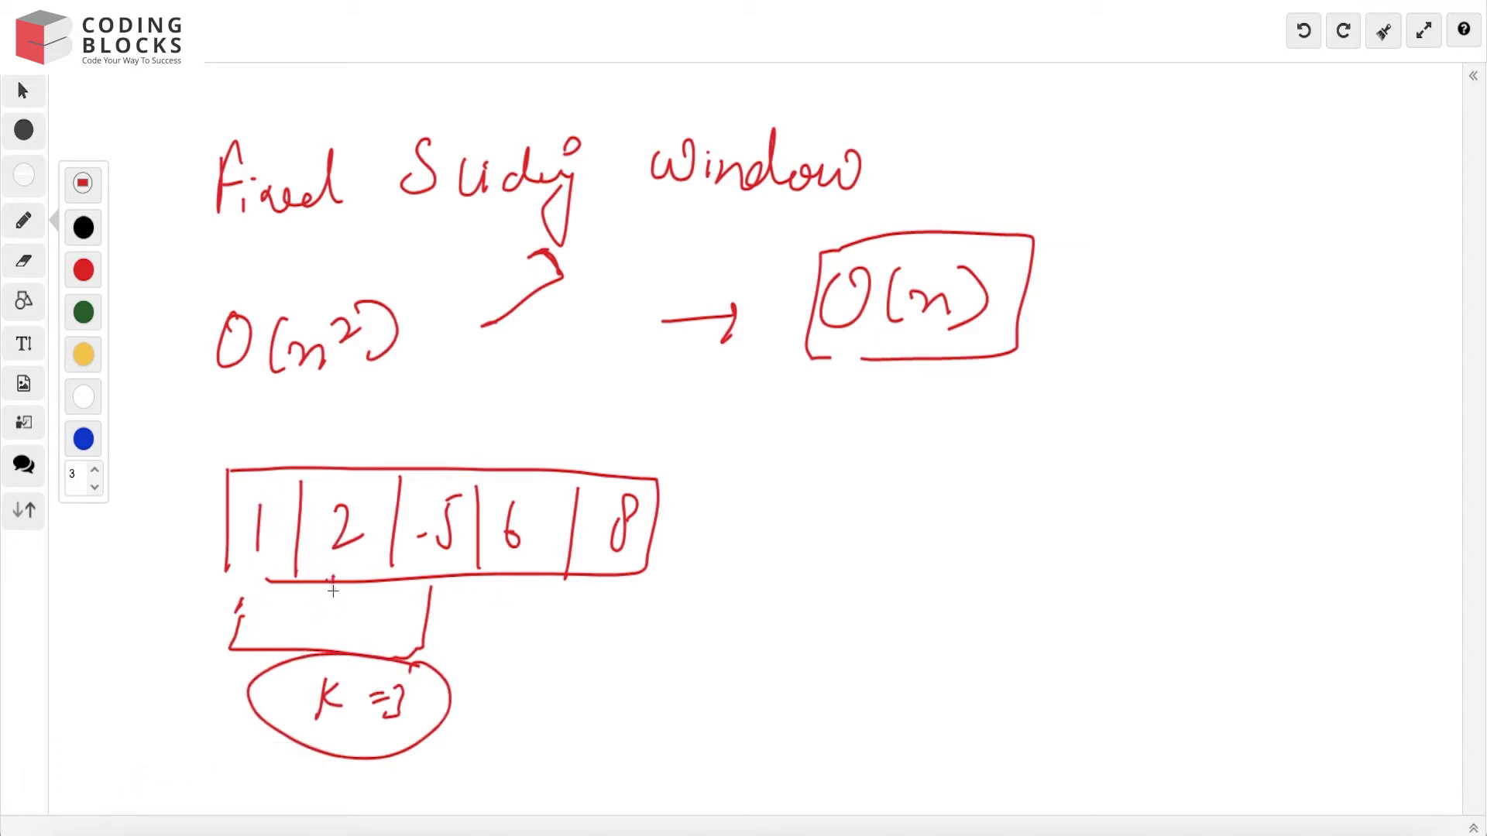
pyautogui.moveTo(333, 581)
pyautogui.mouseDown()
pyautogui.moveTo(453, 616)
pyautogui.moveTo(540, 611)
pyautogui.moveTo(544, 560)
pyautogui.mouseUp()
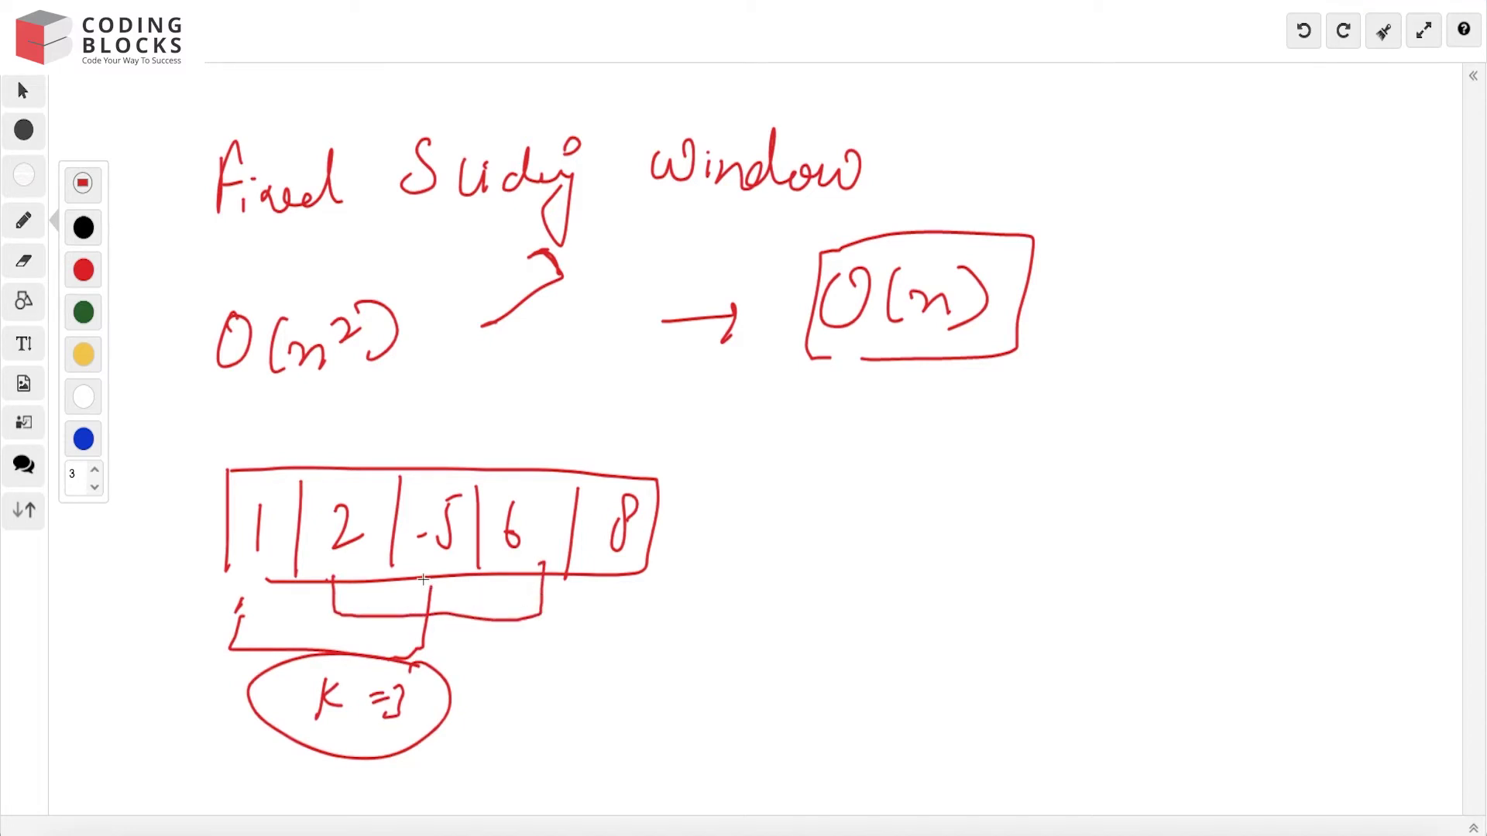
pyautogui.moveTo(420, 579)
pyautogui.mouseDown()
pyautogui.moveTo(430, 648)
pyautogui.moveTo(581, 639)
pyautogui.moveTo(607, 567)
pyautogui.mouseUp()
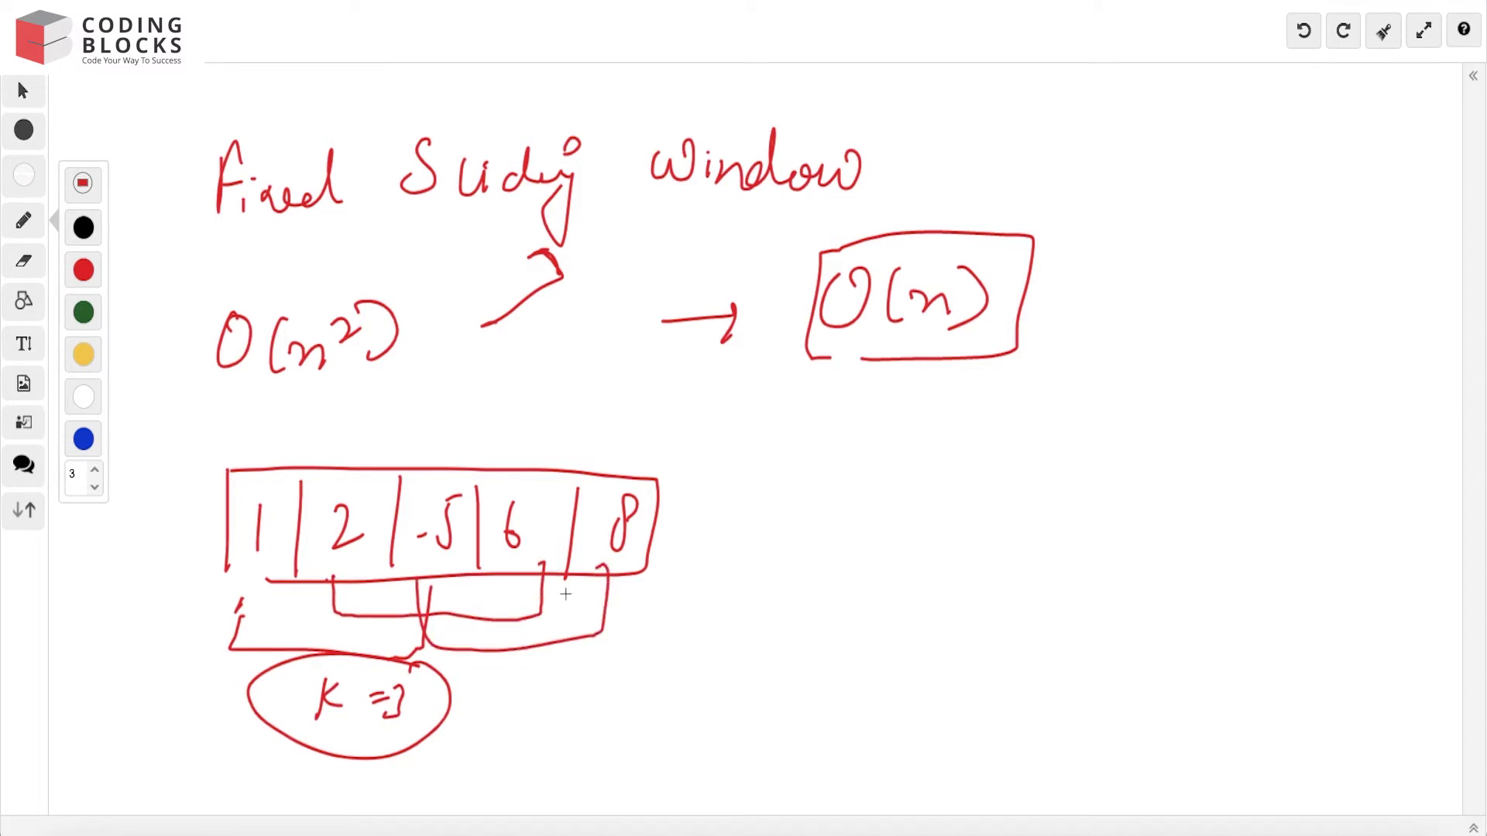
pyautogui.moveTo(650, 449)
pyautogui.mouseDown()
pyautogui.moveTo(672, 546)
pyautogui.moveTo(633, 687)
pyautogui.mouseUp()
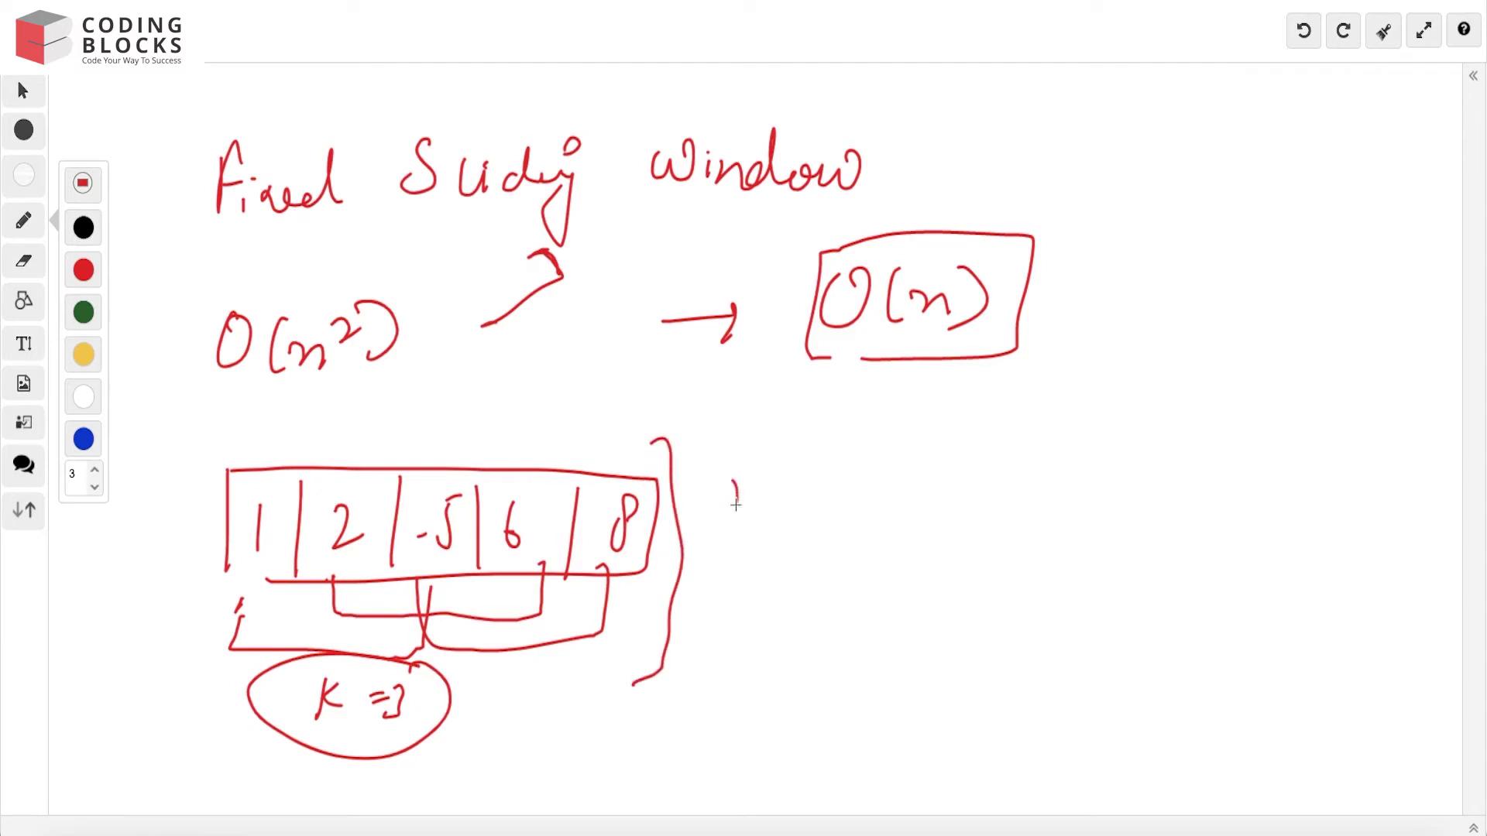
# - Write the underlined note max Avg. val Subarray beside the array with a brace linking them
pyautogui.moveTo(735, 497)
pyautogui.mouseDown()
pyautogui.moveTo(826, 502)
pyautogui.moveTo(895, 459)
pyautogui.mouseUp()
pyautogui.moveTo(896, 459)
pyautogui.mouseDown()
pyautogui.moveTo(902, 511)
pyautogui.moveTo(937, 507)
pyautogui.moveTo(946, 560)
pyautogui.mouseUp()
pyautogui.moveTo(1000, 500); pyautogui.dragTo(1024, 498)
pyautogui.moveTo(1029, 482); pyautogui.dragTo(1081, 501)
pyautogui.moveTo(1080, 430); pyautogui.dragTo(1075, 502)
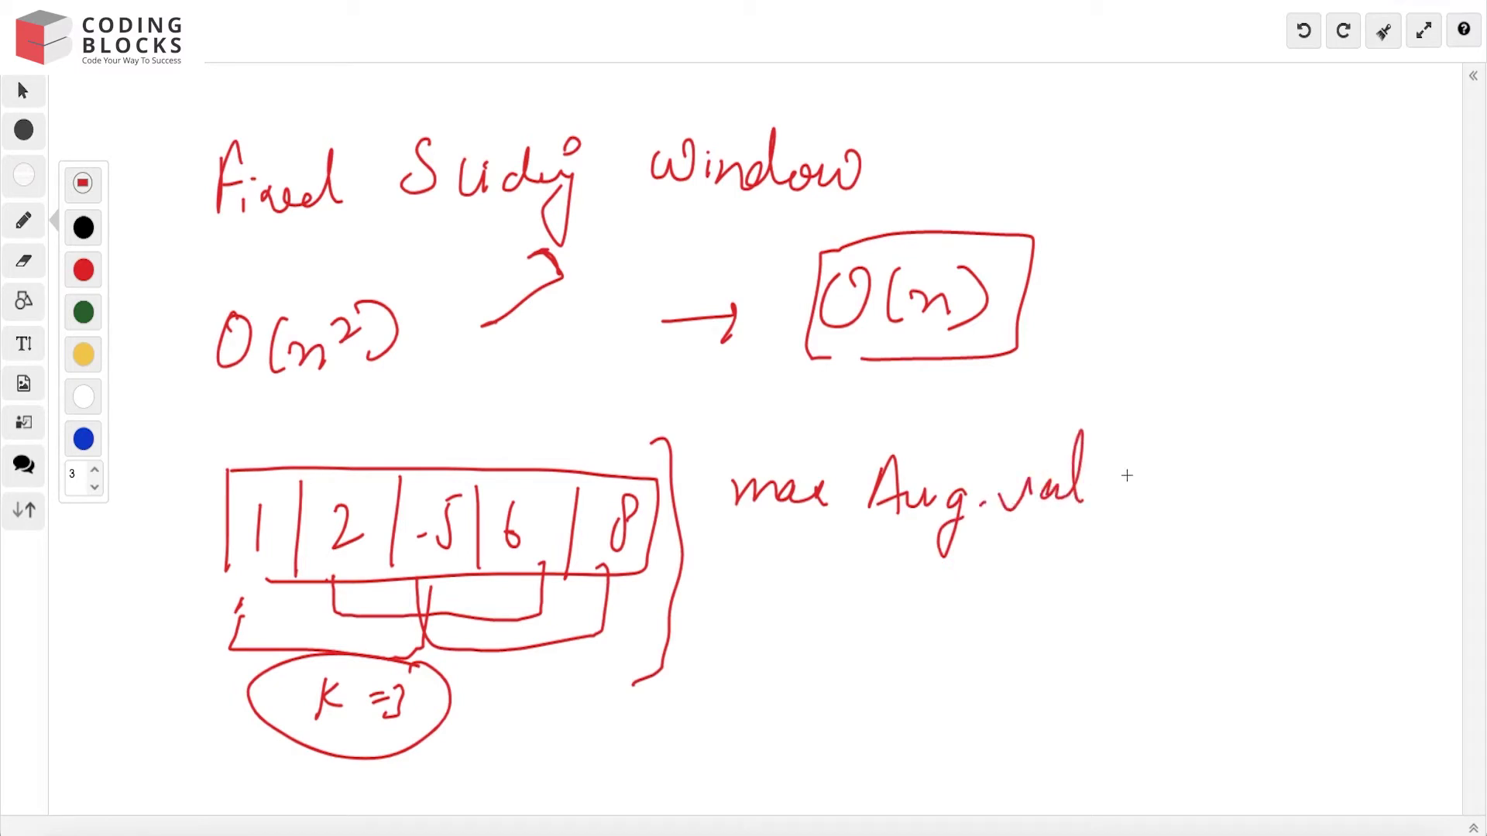
pyautogui.moveTo(1161, 451)
pyautogui.mouseDown()
pyautogui.moveTo(1133, 503)
pyautogui.moveTo(1194, 498)
pyautogui.mouseUp()
pyautogui.moveTo(1187, 429)
pyautogui.mouseDown()
pyautogui.moveTo(1226, 494)
pyautogui.moveTo(1325, 488)
pyautogui.moveTo(1313, 569)
pyautogui.mouseUp()
pyautogui.moveTo(982, 536)
pyautogui.mouseDown()
pyautogui.moveTo(1394, 459)
pyautogui.moveTo(768, 524)
pyautogui.moveTo(778, 546)
pyautogui.mouseUp()
pyautogui.moveTo(702, 414); pyautogui.dragTo(697, 574)
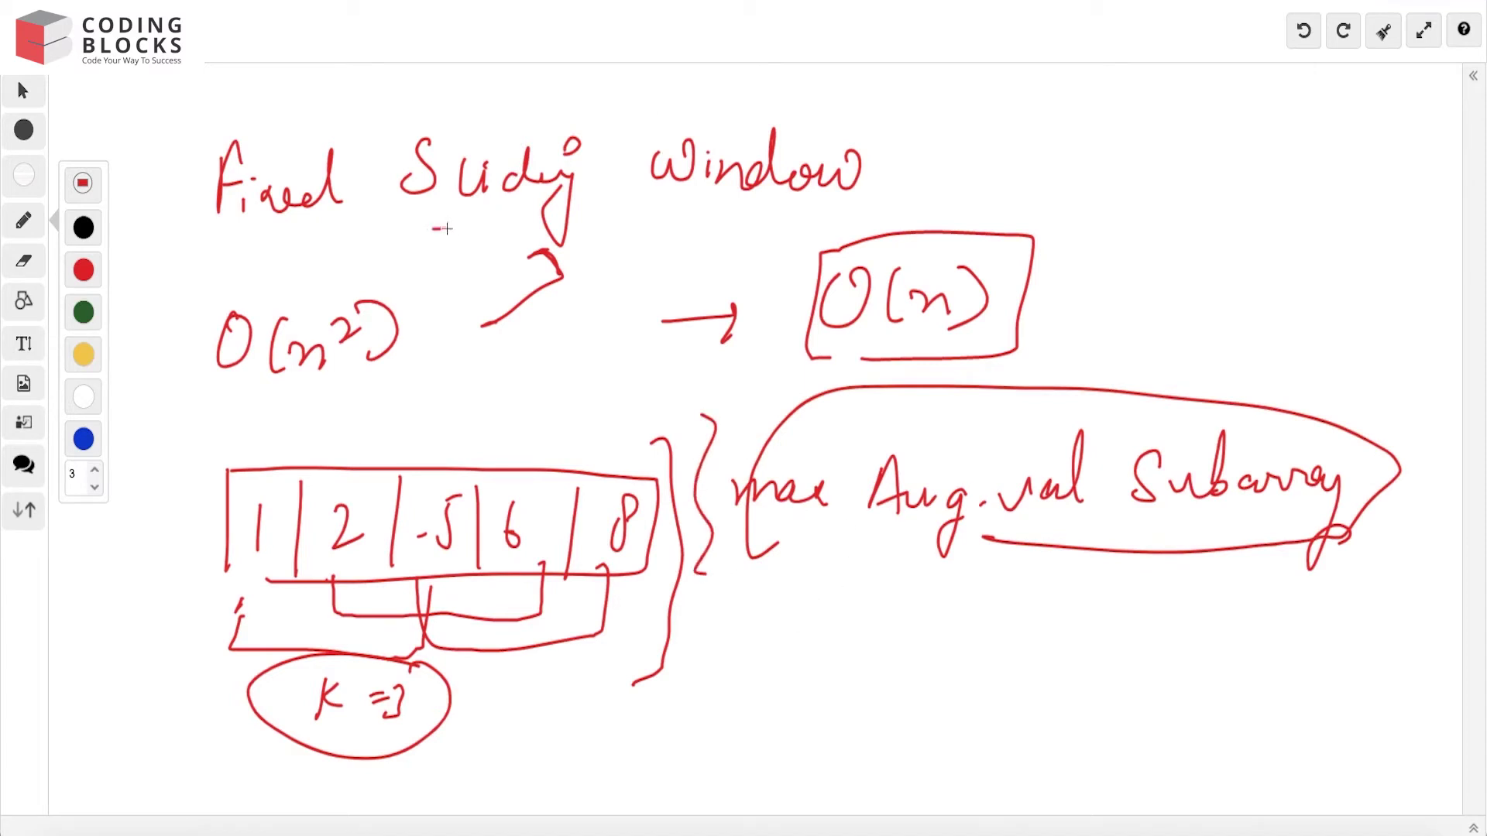
# - Circle the Fixed Sliding Window title and draw an arrow out from it
pyautogui.moveTo(441, 231)
pyautogui.mouseDown()
pyautogui.moveTo(907, 222)
pyautogui.moveTo(499, 116)
pyautogui.moveTo(191, 117)
pyautogui.moveTo(407, 238)
pyautogui.mouseUp()
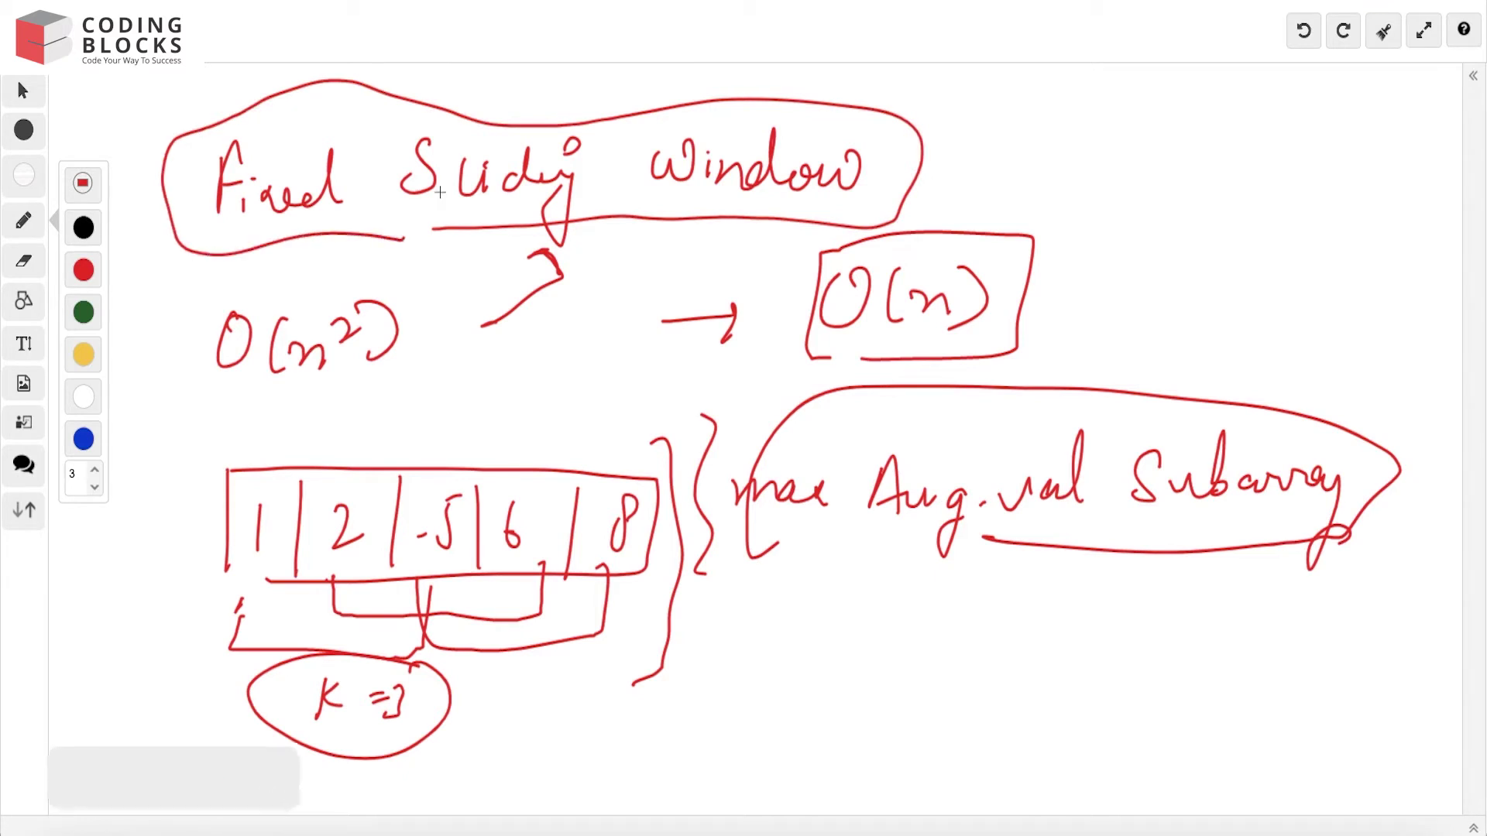
pyautogui.moveTo(909, 187); pyautogui.dragTo(1025, 148)
pyautogui.moveTo(1006, 146); pyautogui.dragTo(987, 192)
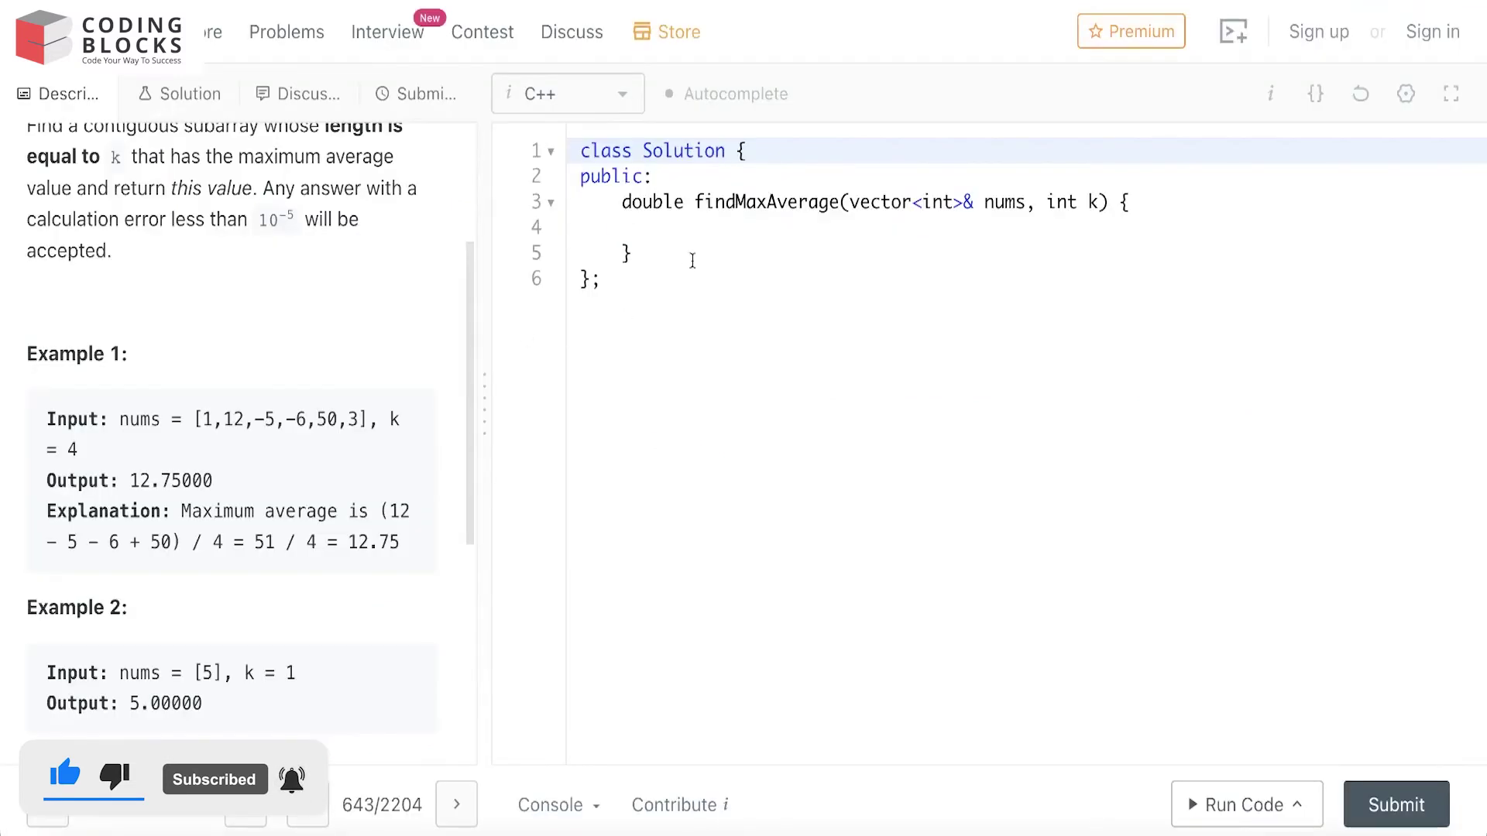
# - Declare double ans, int n as the array size, and int sum=0 in the function body
pyautogui.click(704, 228)
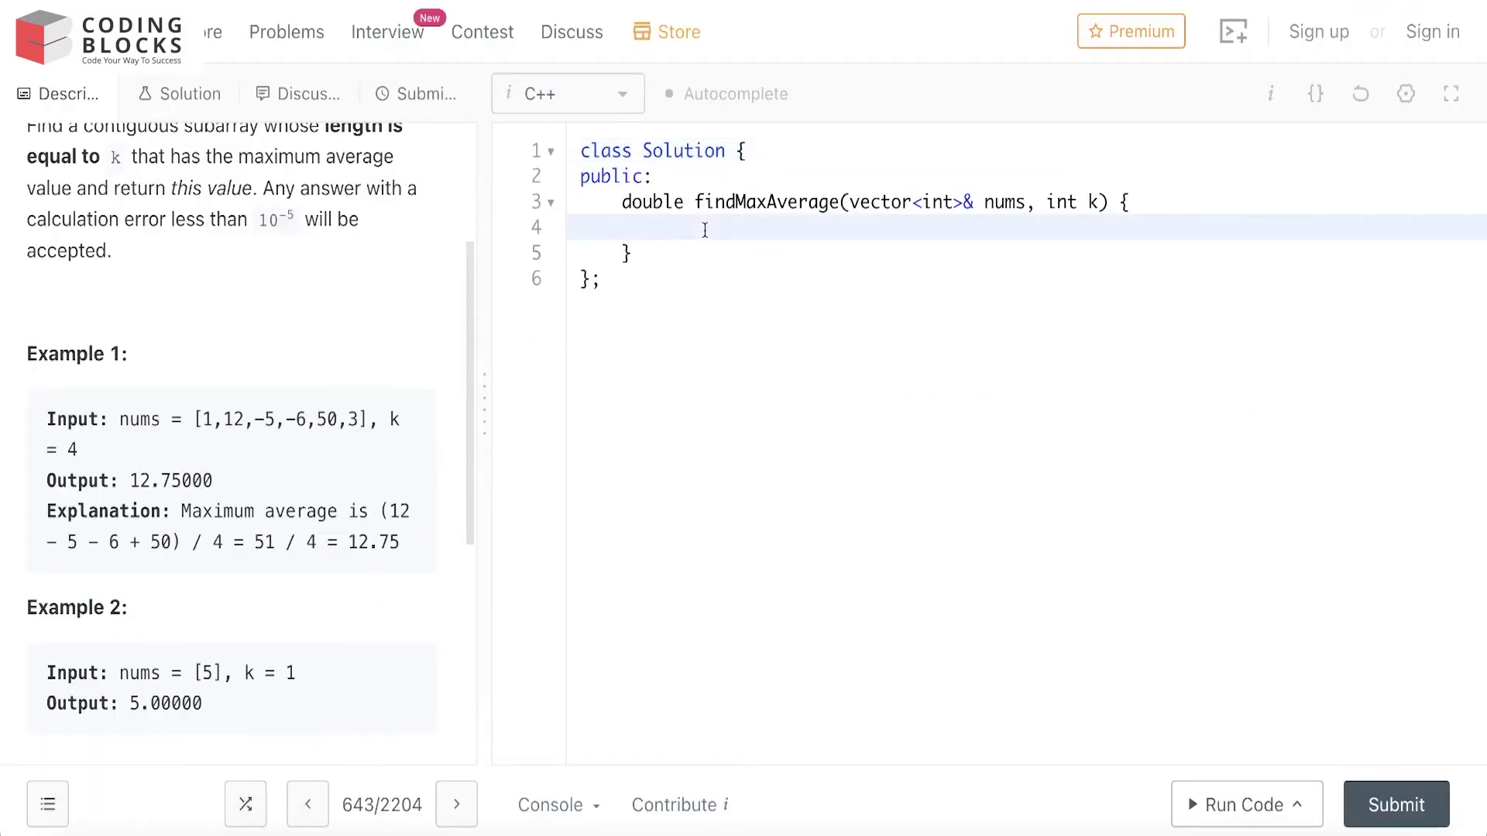
pyautogui.write('double ans=0;')
pyautogui.press('Return')
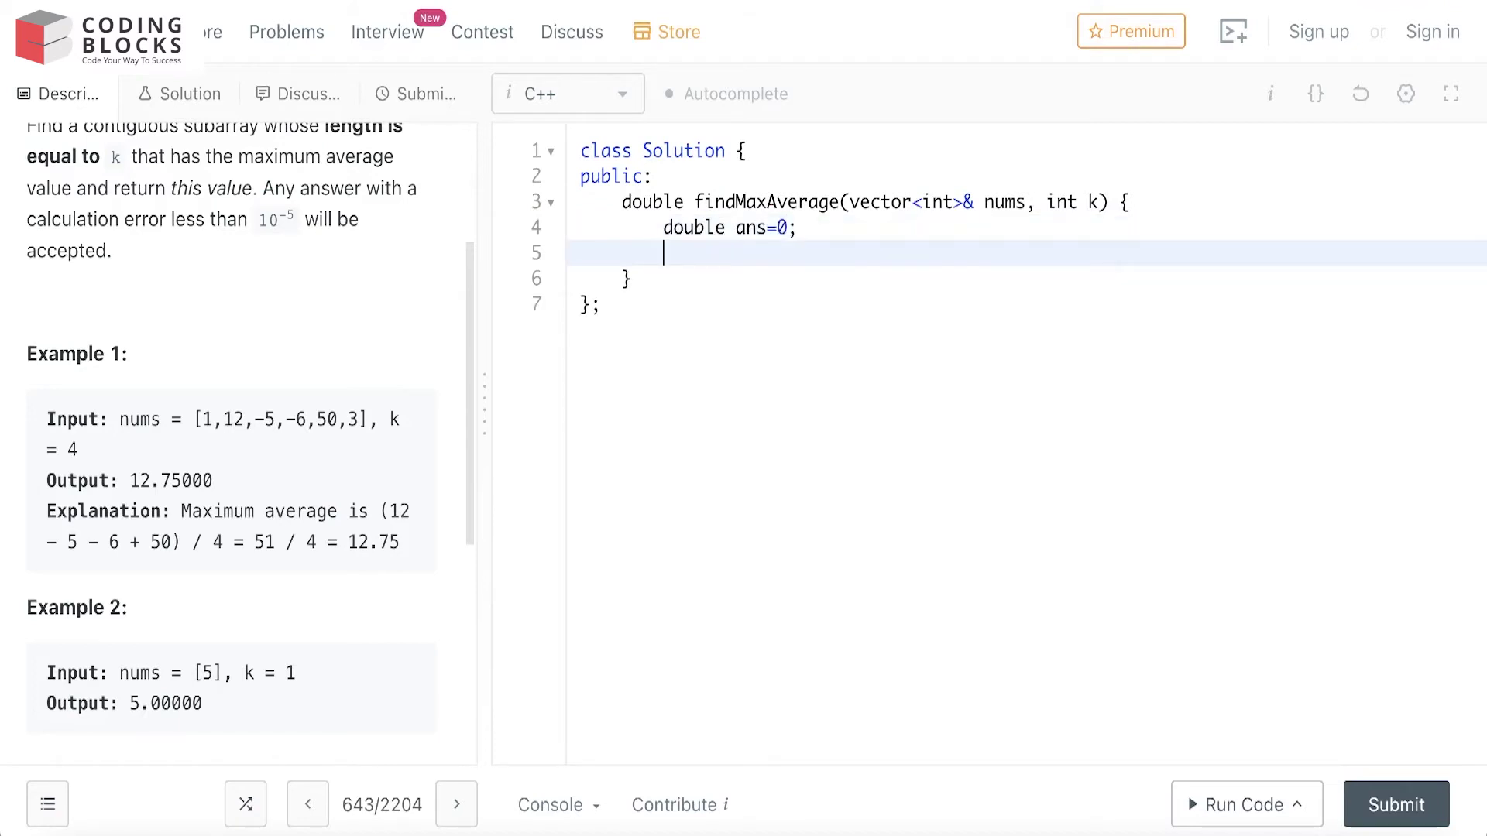
pyautogui.write('int n=n')
pyautogui.write('ums.size')
pyautogui.write('(')
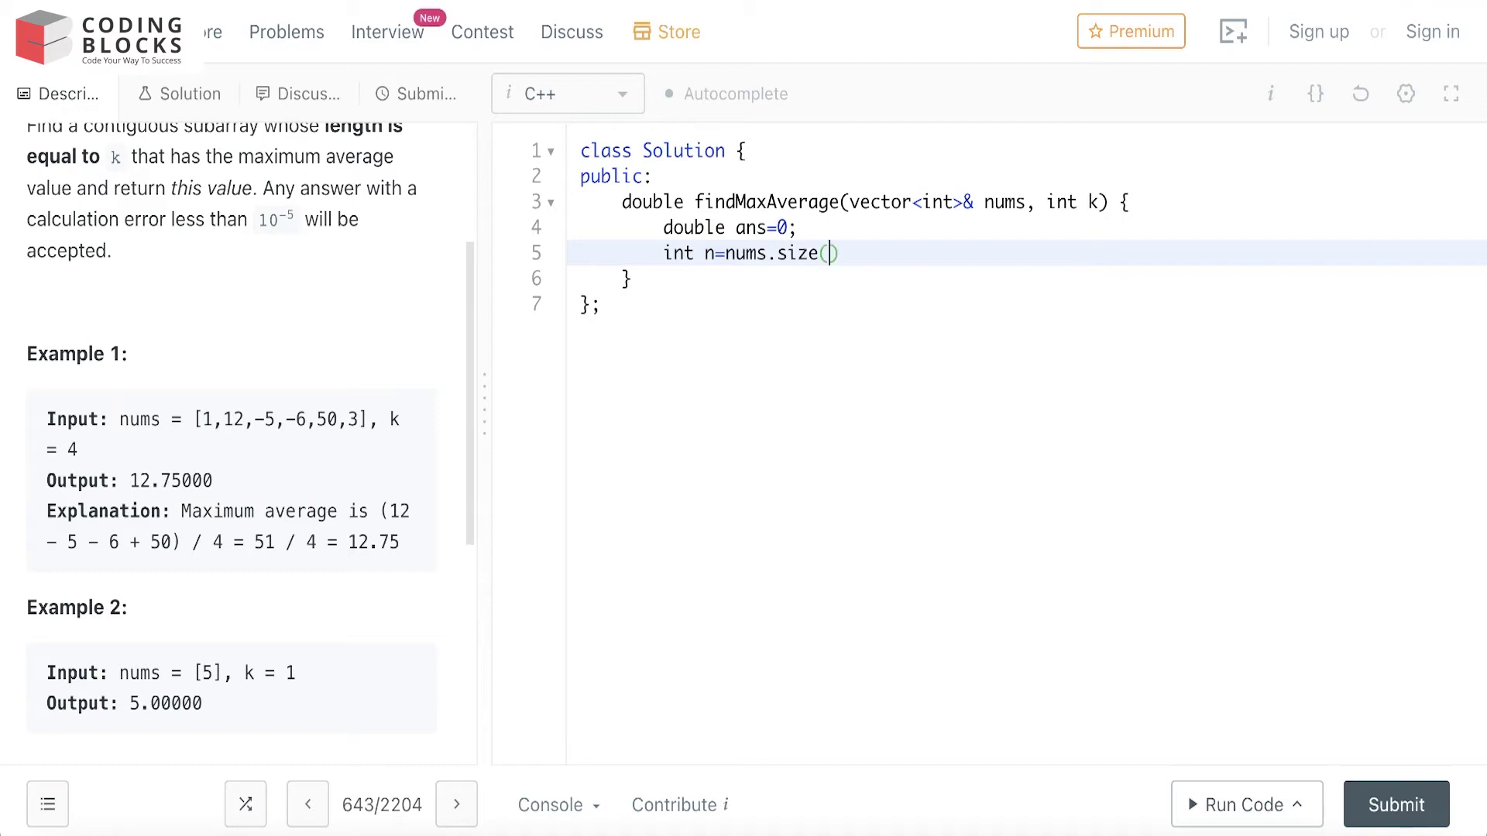
pyautogui.write(');')
pyautogui.press('Return')
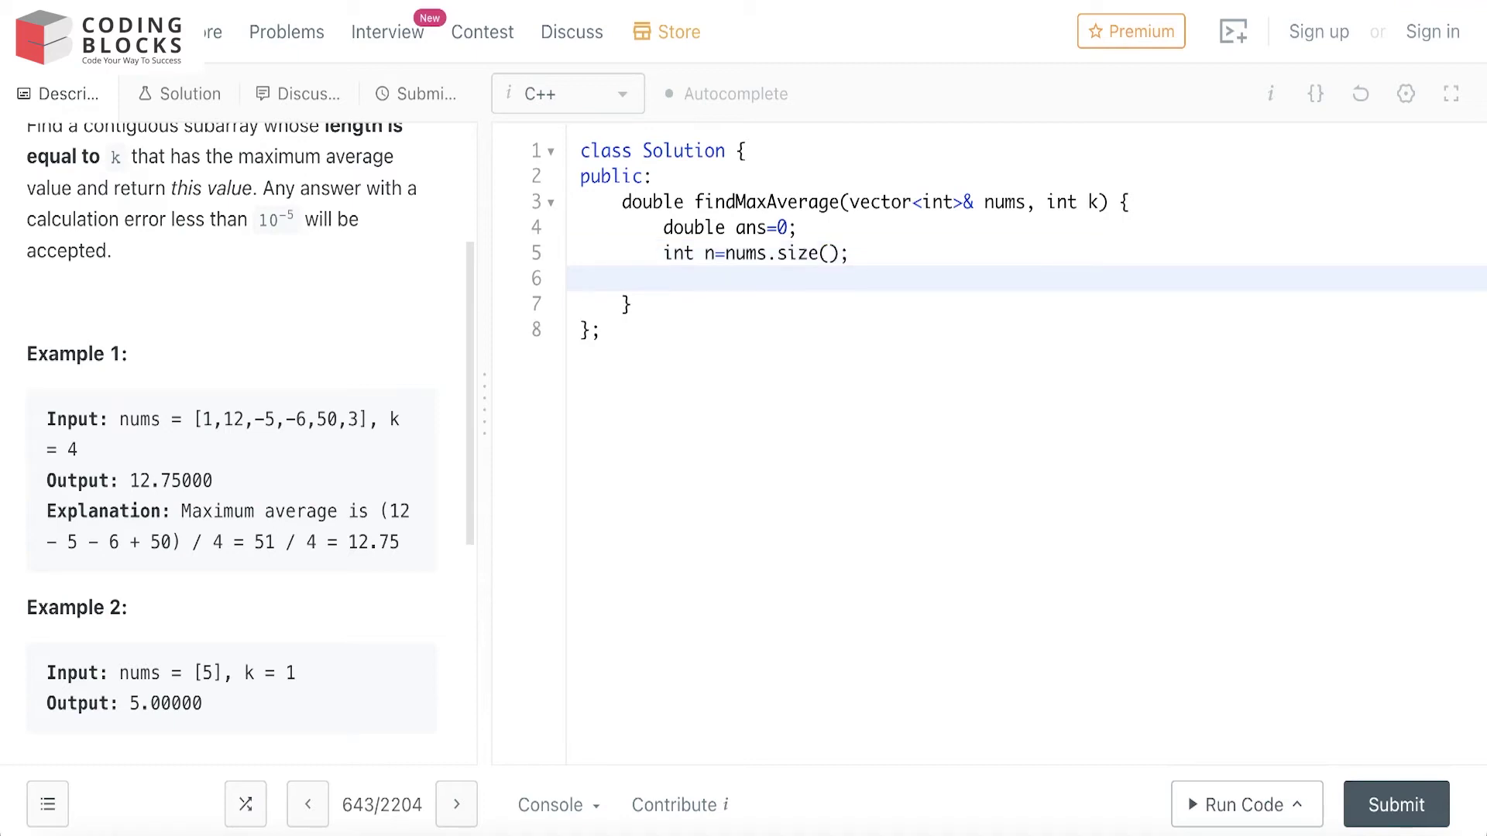
pyautogui.write('ints')
pyautogui.write('um=0;')
pyautogui.press('Return')
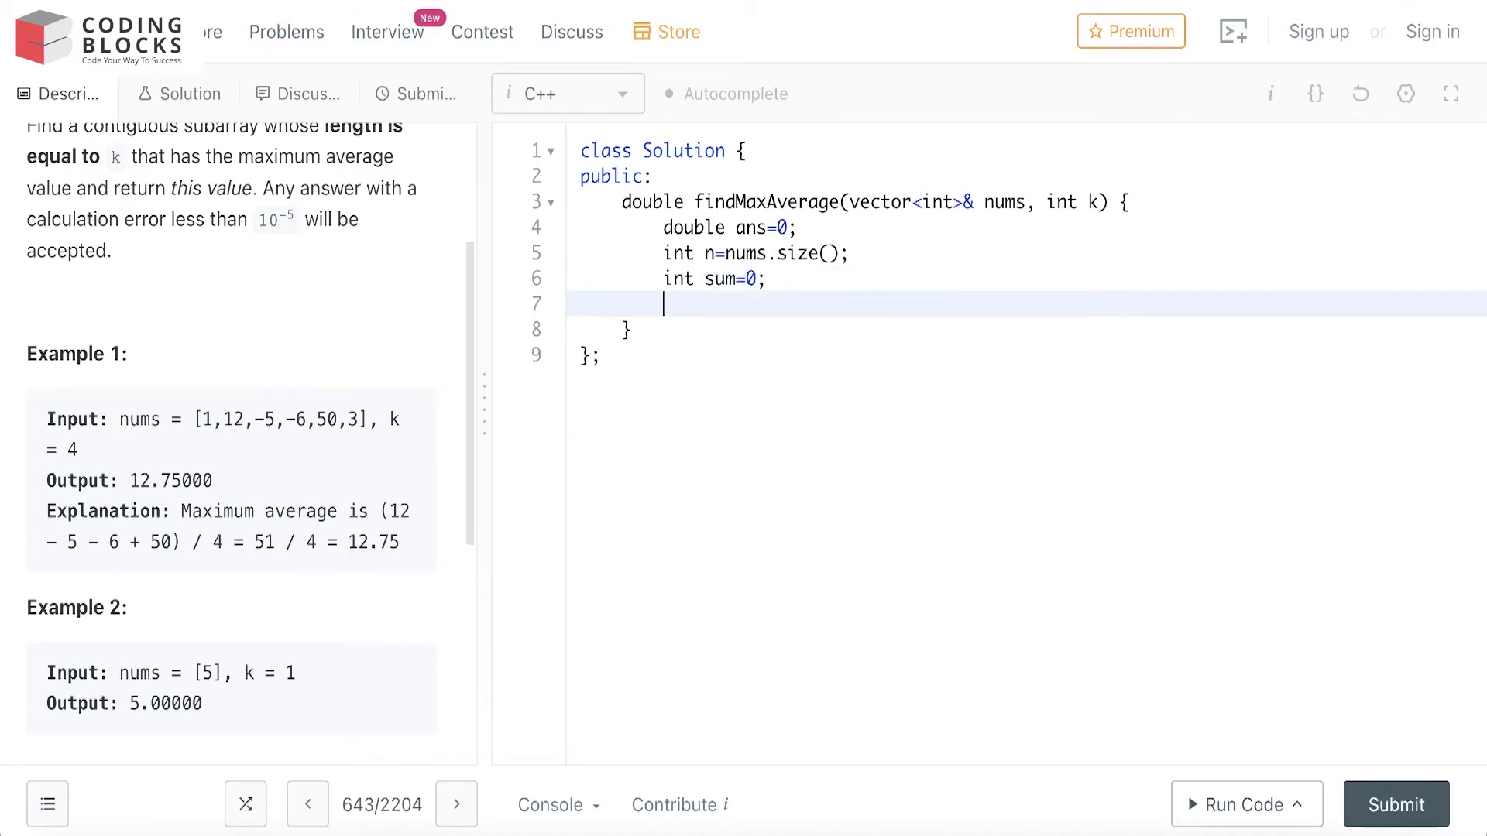
pyautogui.write('for(')
pyautogui.write('int i=0')
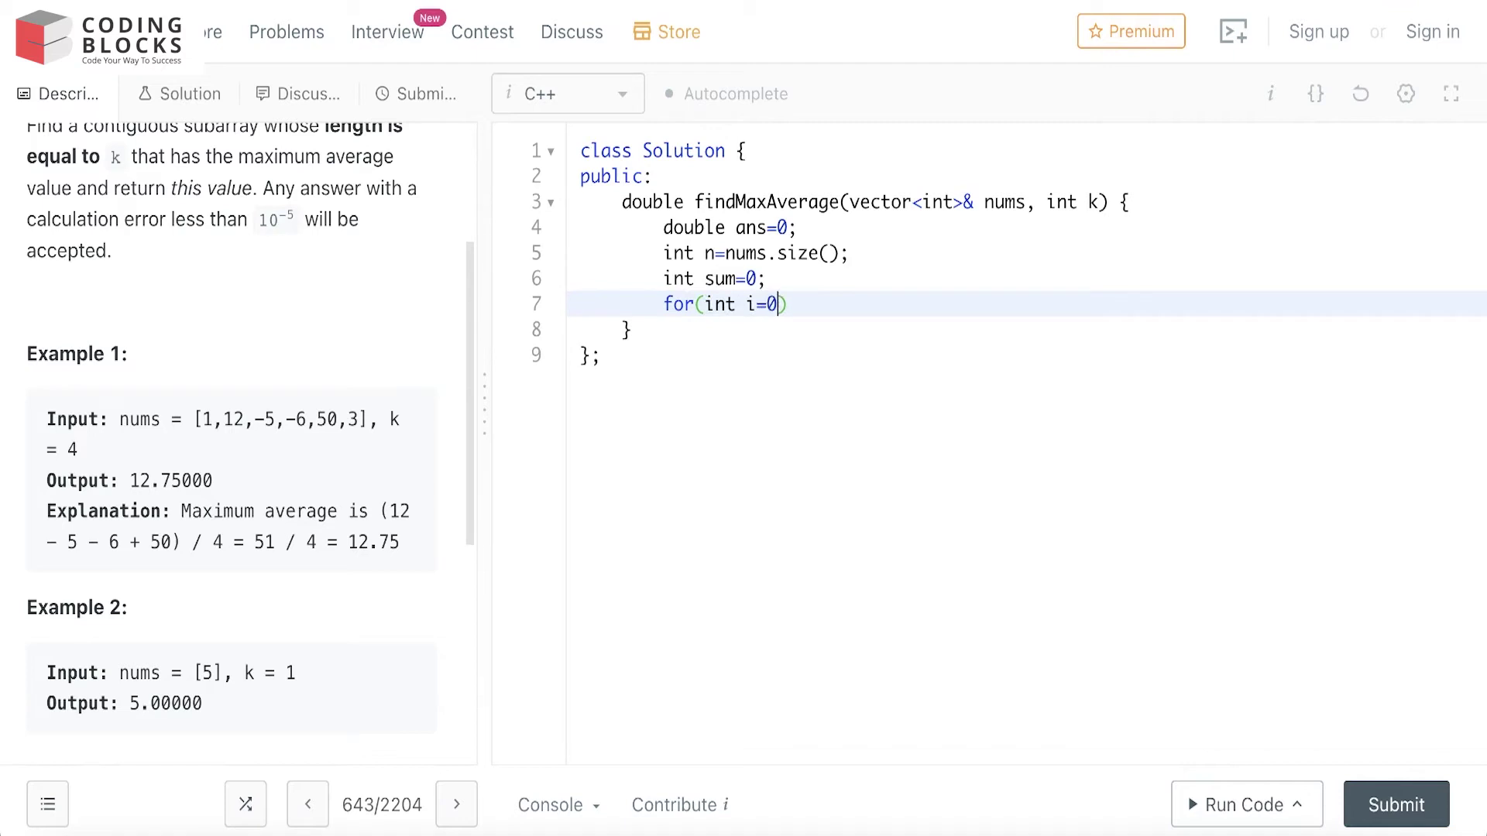
pyautogui.write(';i<')
pyautogui.write('k;')
pyautogui.write('i++')
# - Write a for loop over i<k adding nums[i] to sum
pyautogui.press('Right')
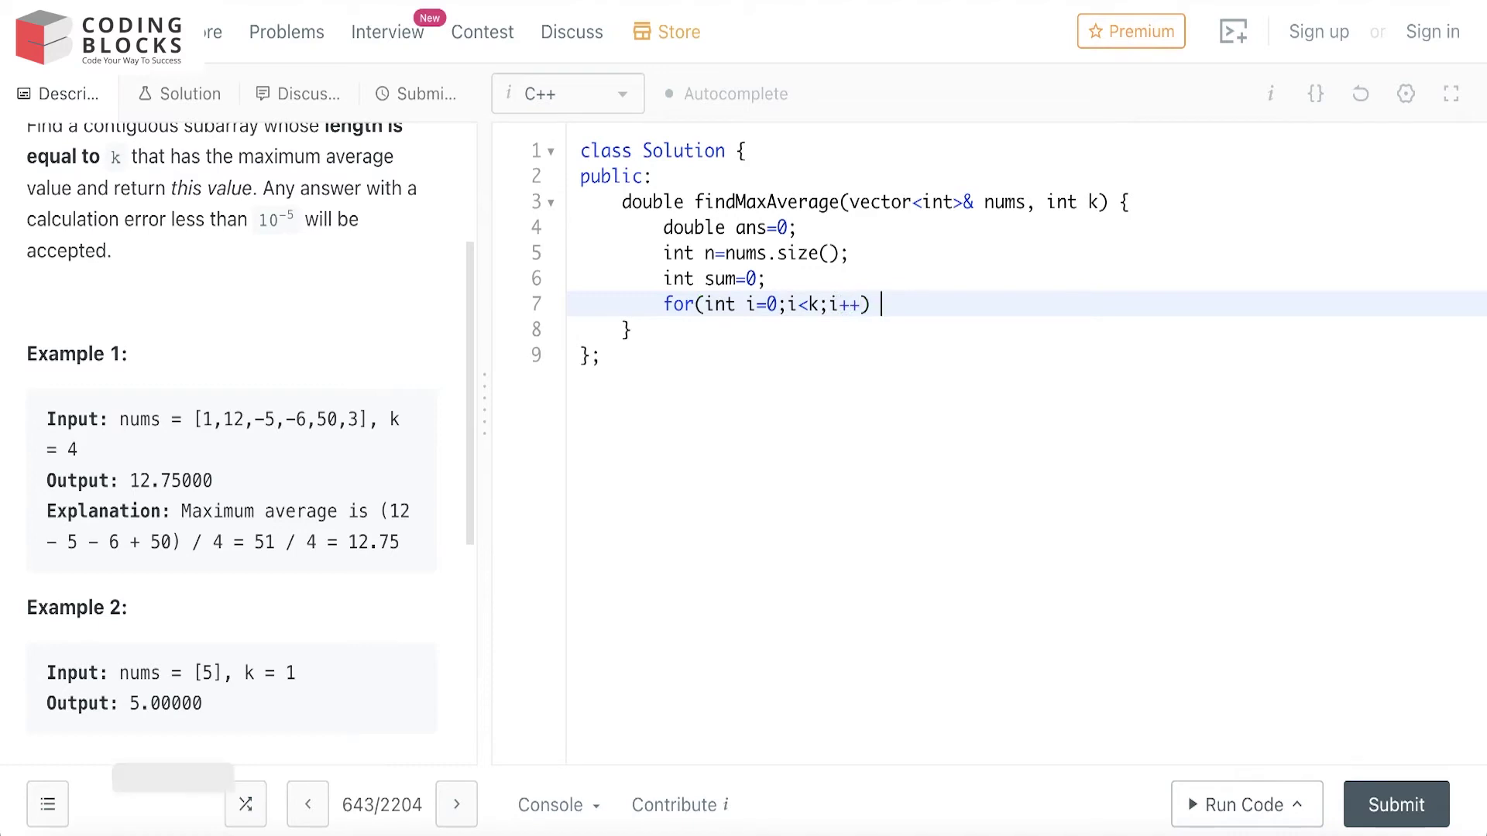
pyautogui.write('sum')
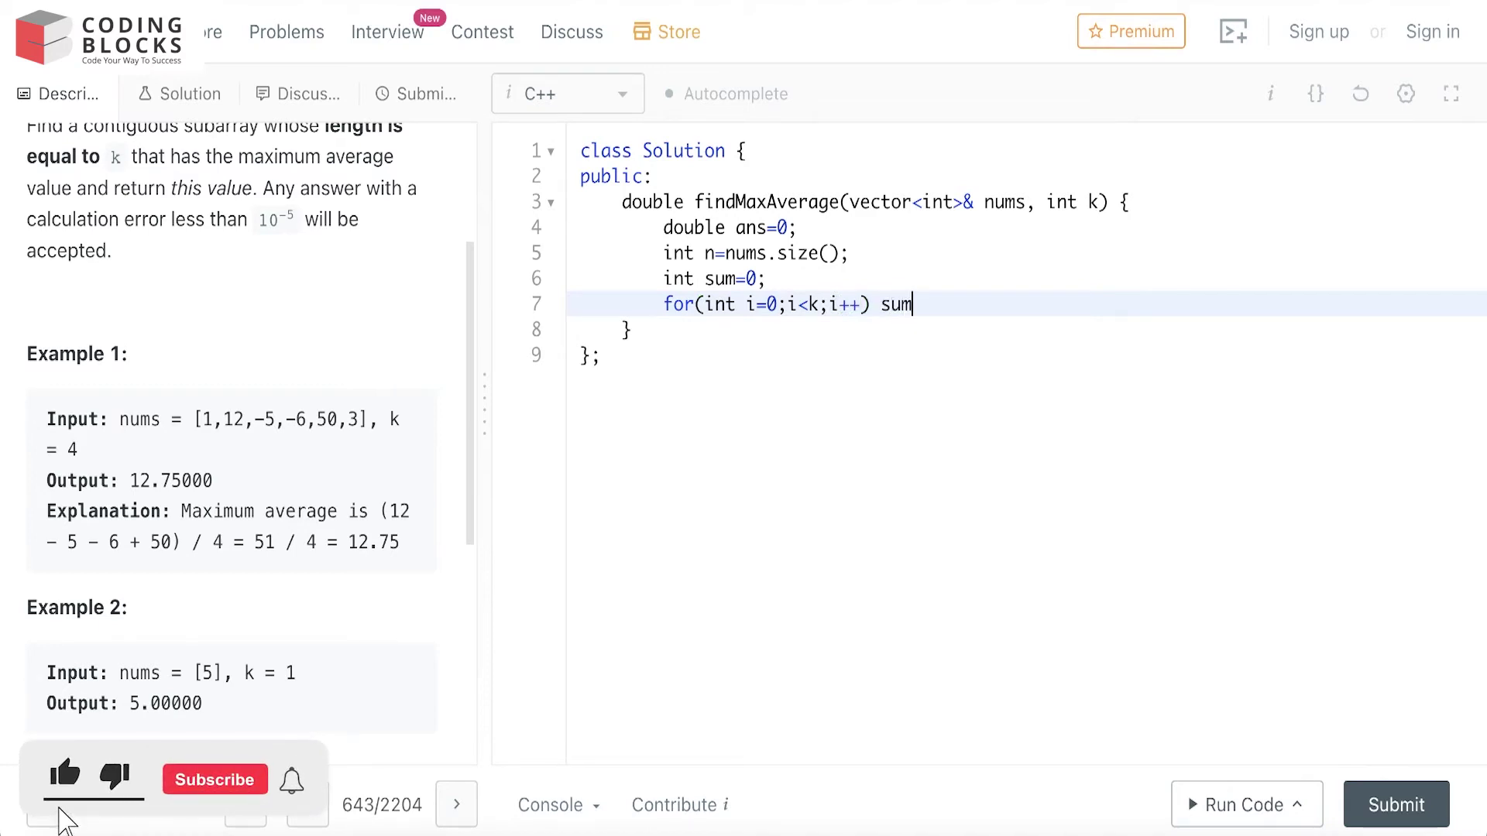
pyautogui.write('+=a')
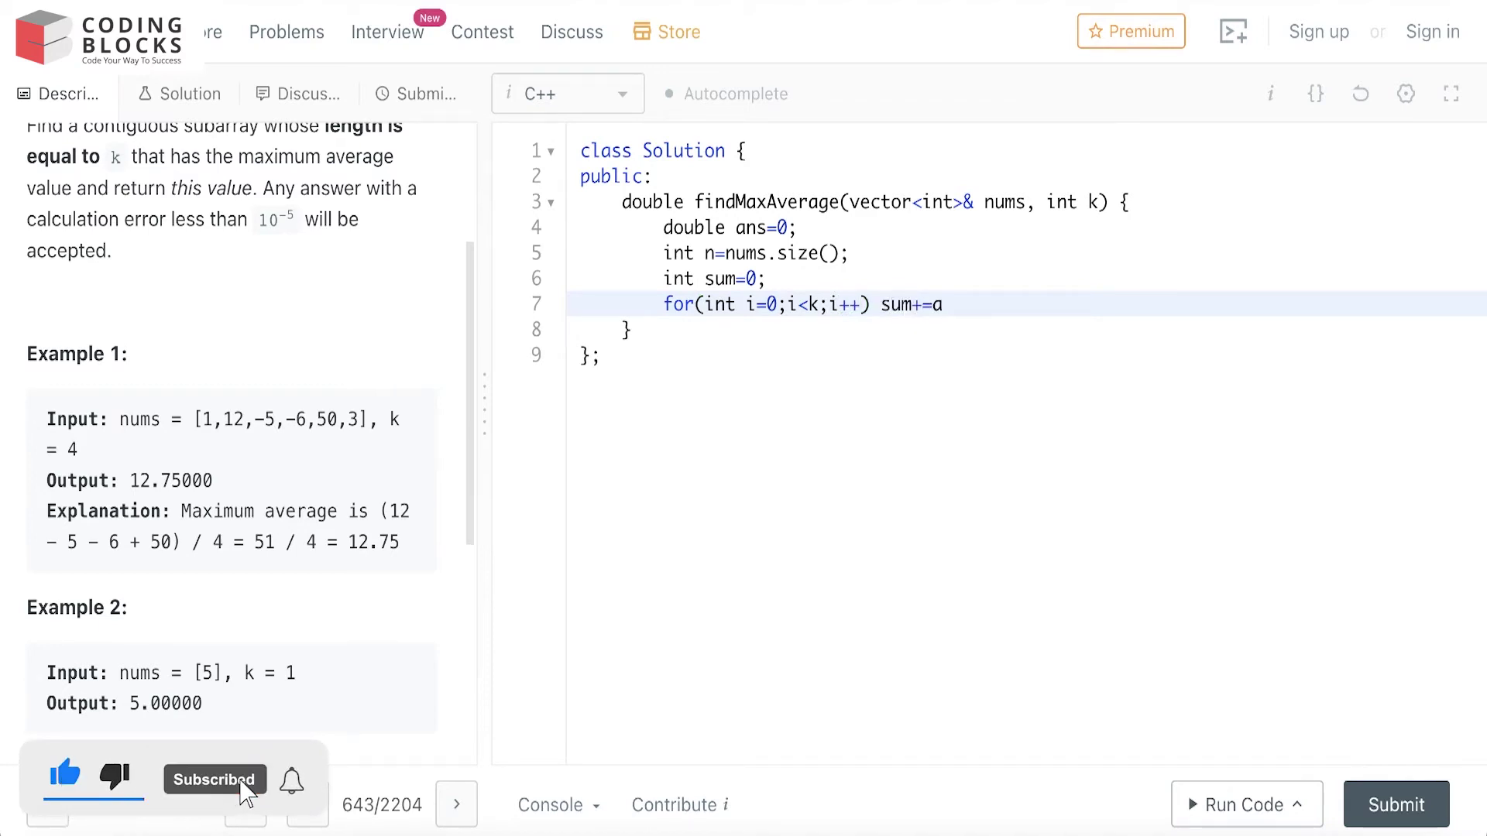
pyautogui.press('BackSpace')
pyautogui.write('nums[]i')
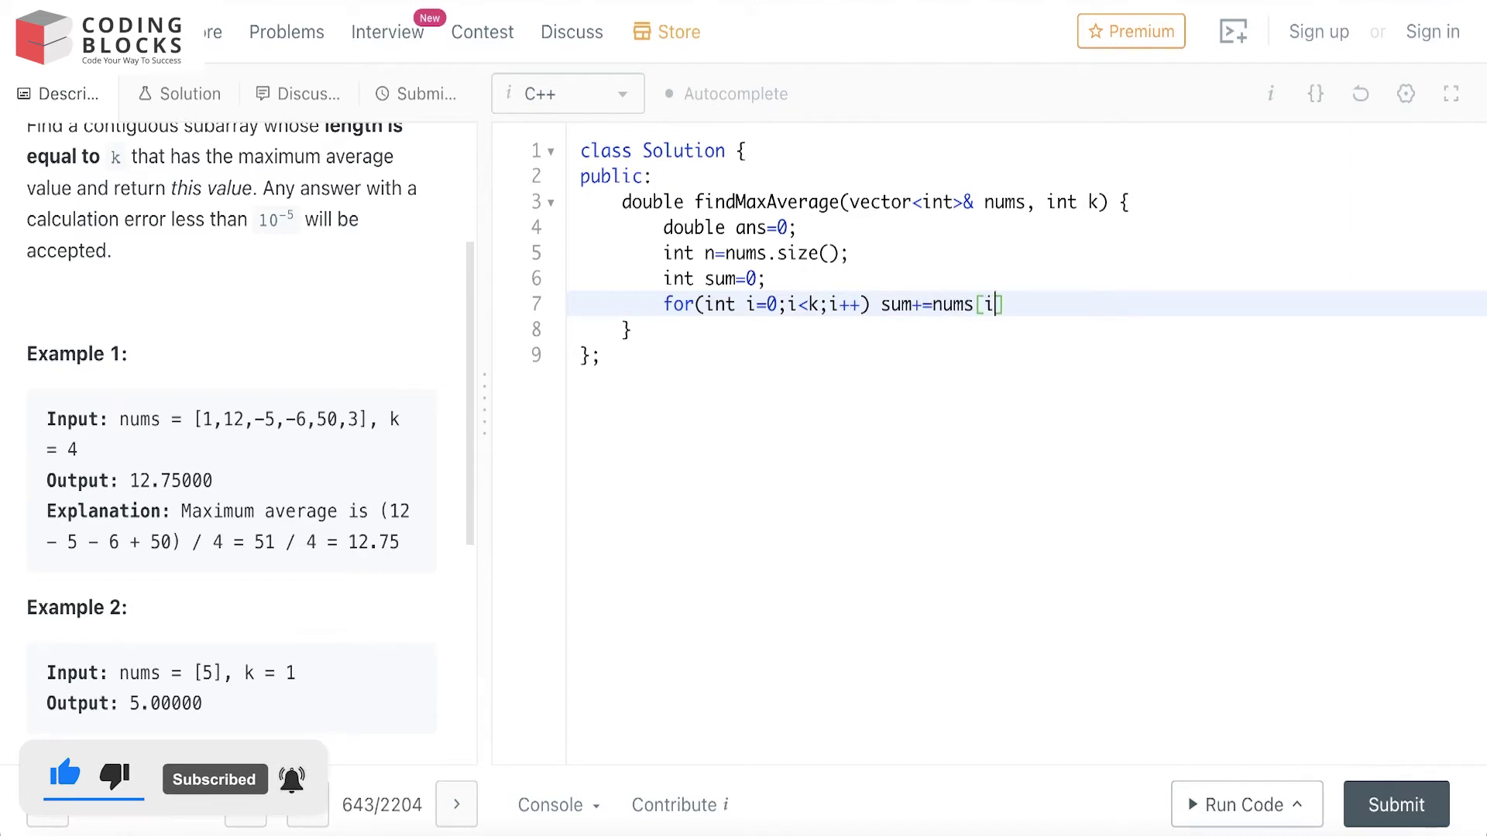
pyautogui.press('Right')
pyautogui.write(';')
pyautogui.press('Return')
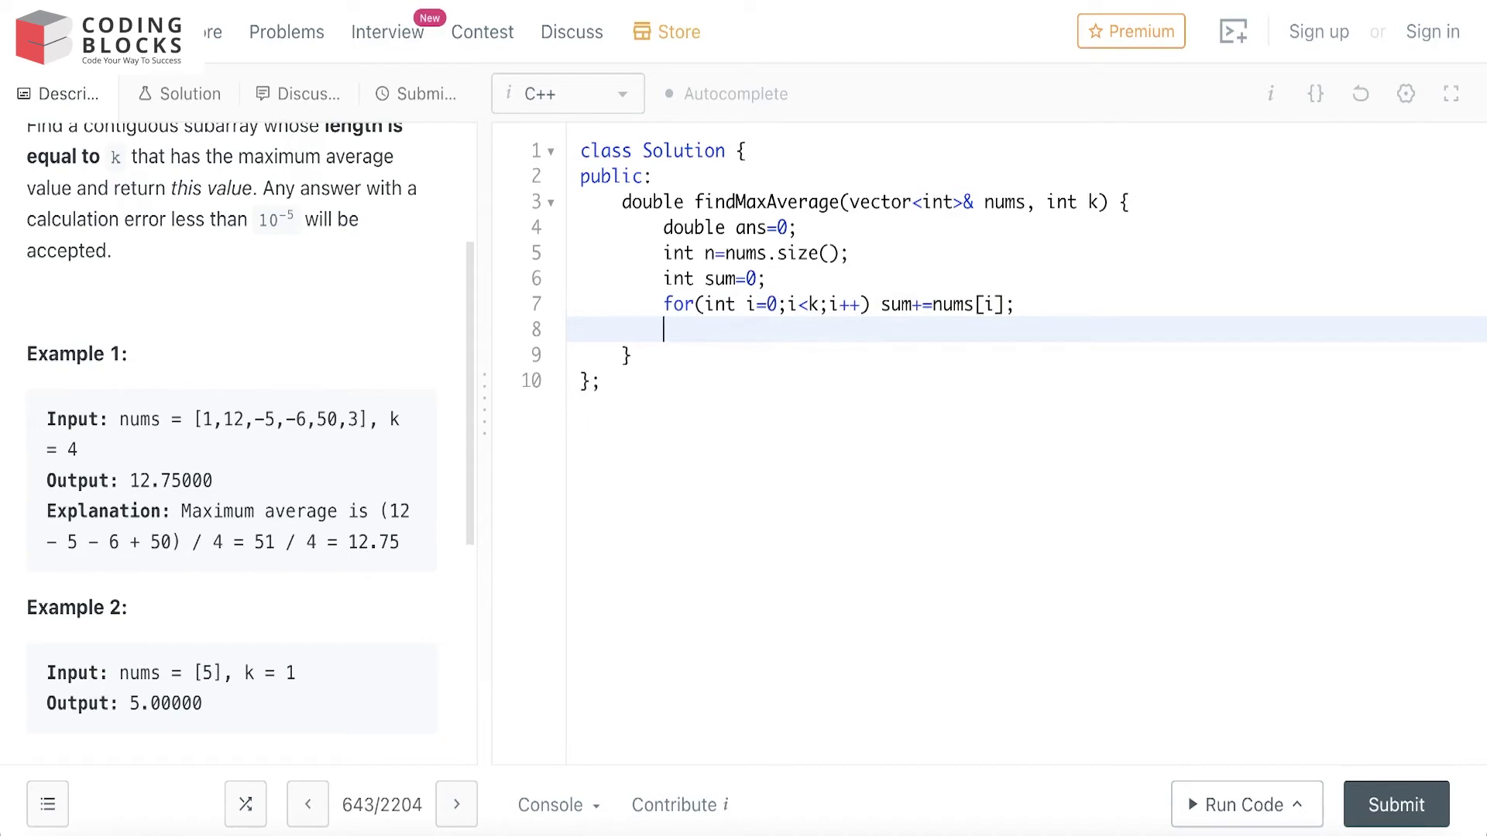
pyautogui.press('Return')
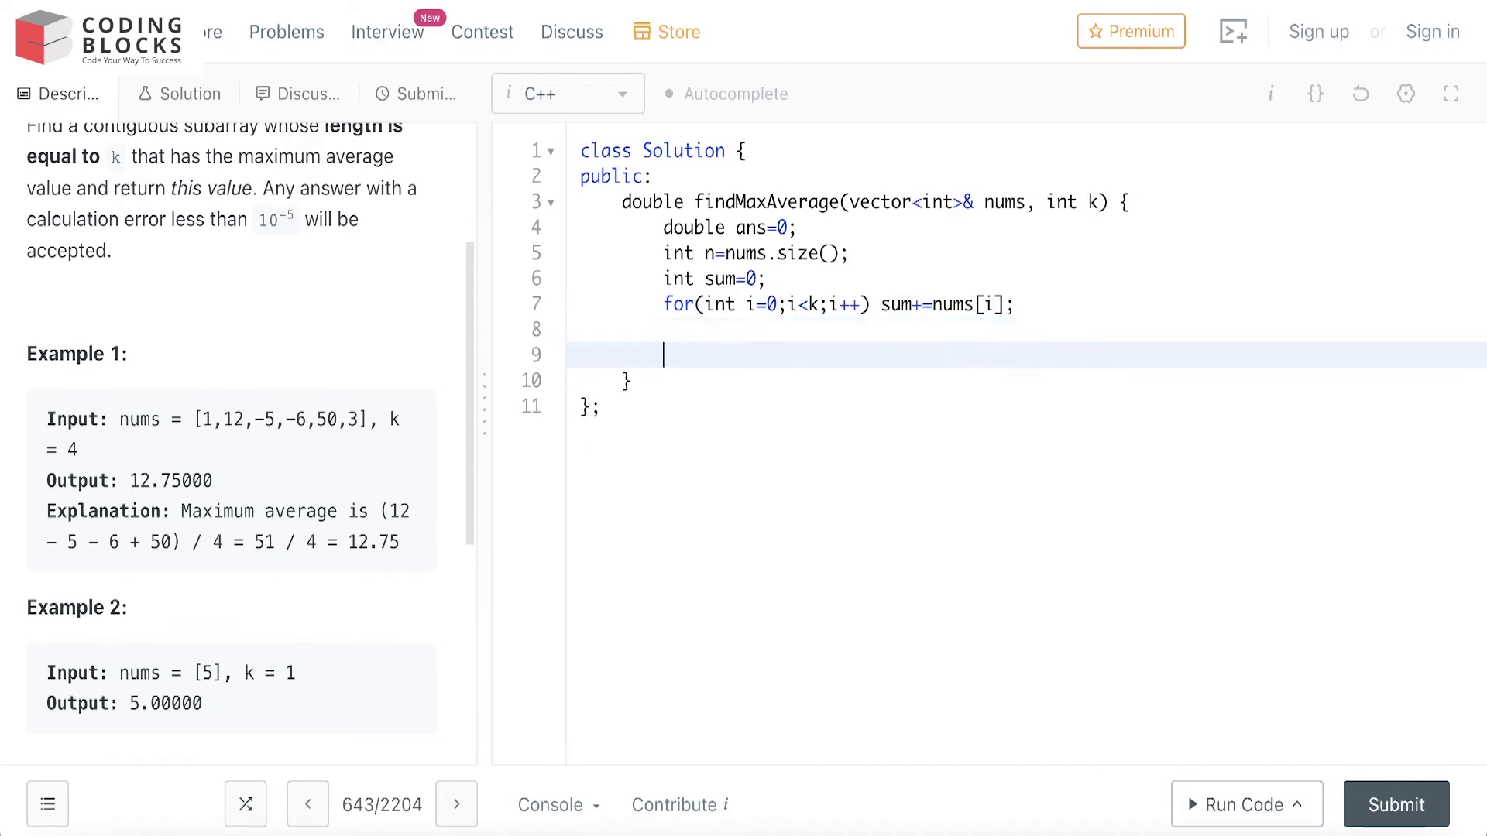
pyautogui.write('ans= s')
pyautogui.write('um/k;')
# - Set ans= (double) sum/k, pasting the copied word double as the cast
pyautogui.press('Return')
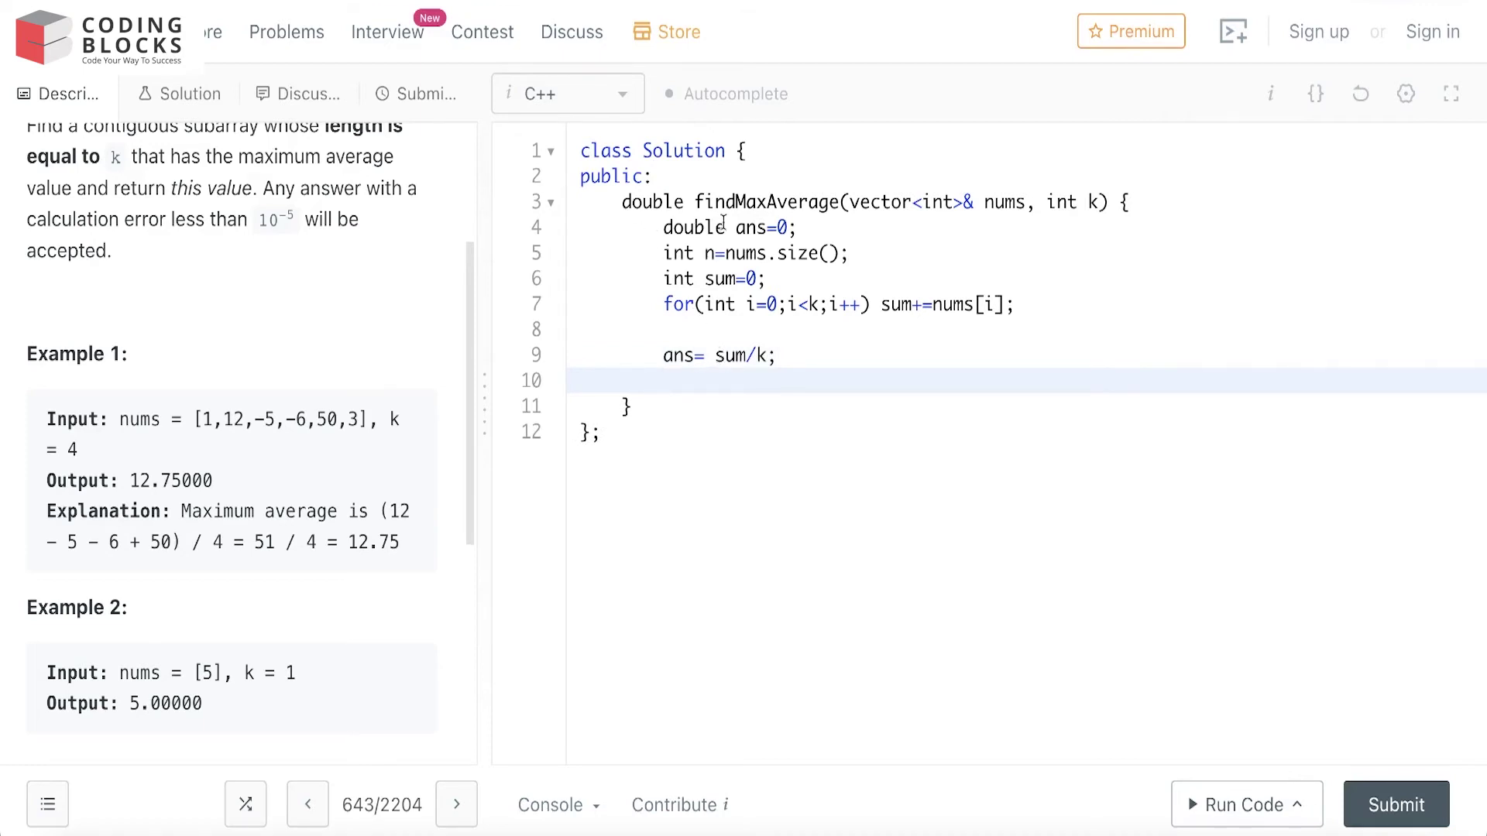
pyautogui.moveTo(725, 226); pyautogui.dragTo(654, 227)
pyautogui.hotkey('ctrl', 'c')
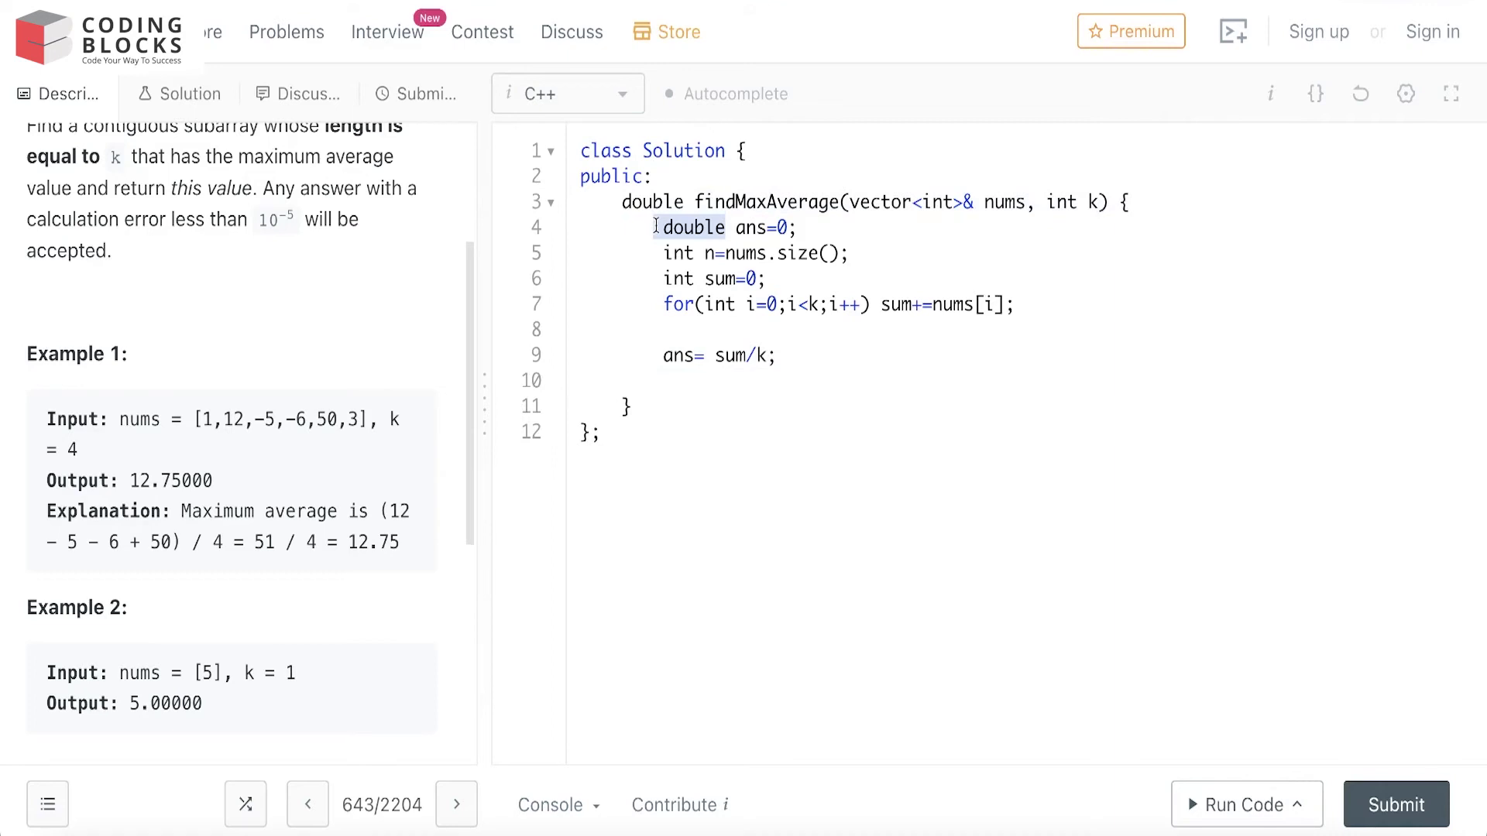
pyautogui.click(709, 354)
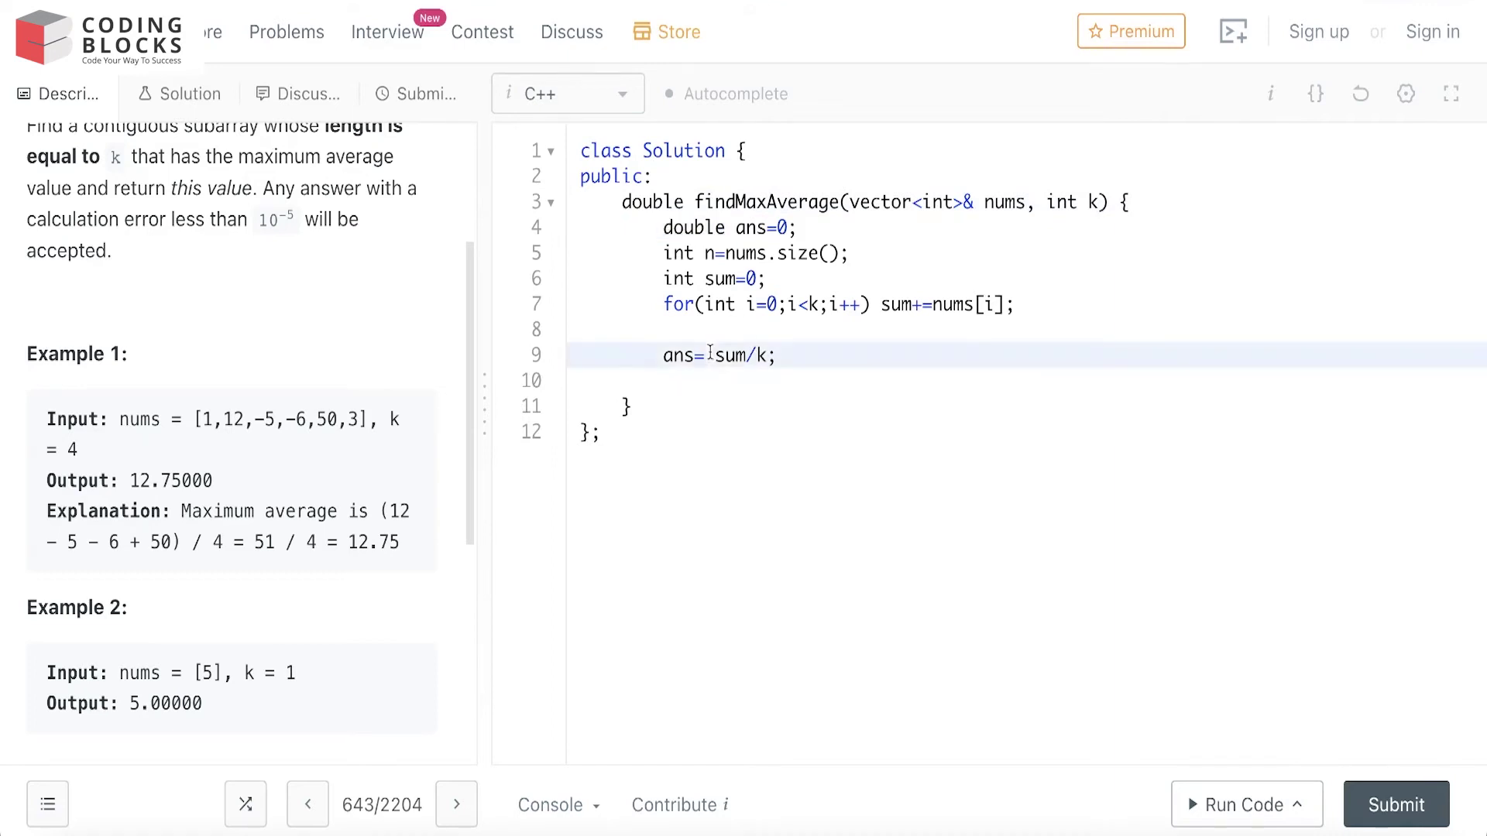
pyautogui.hotkey('ctrl', 'v')
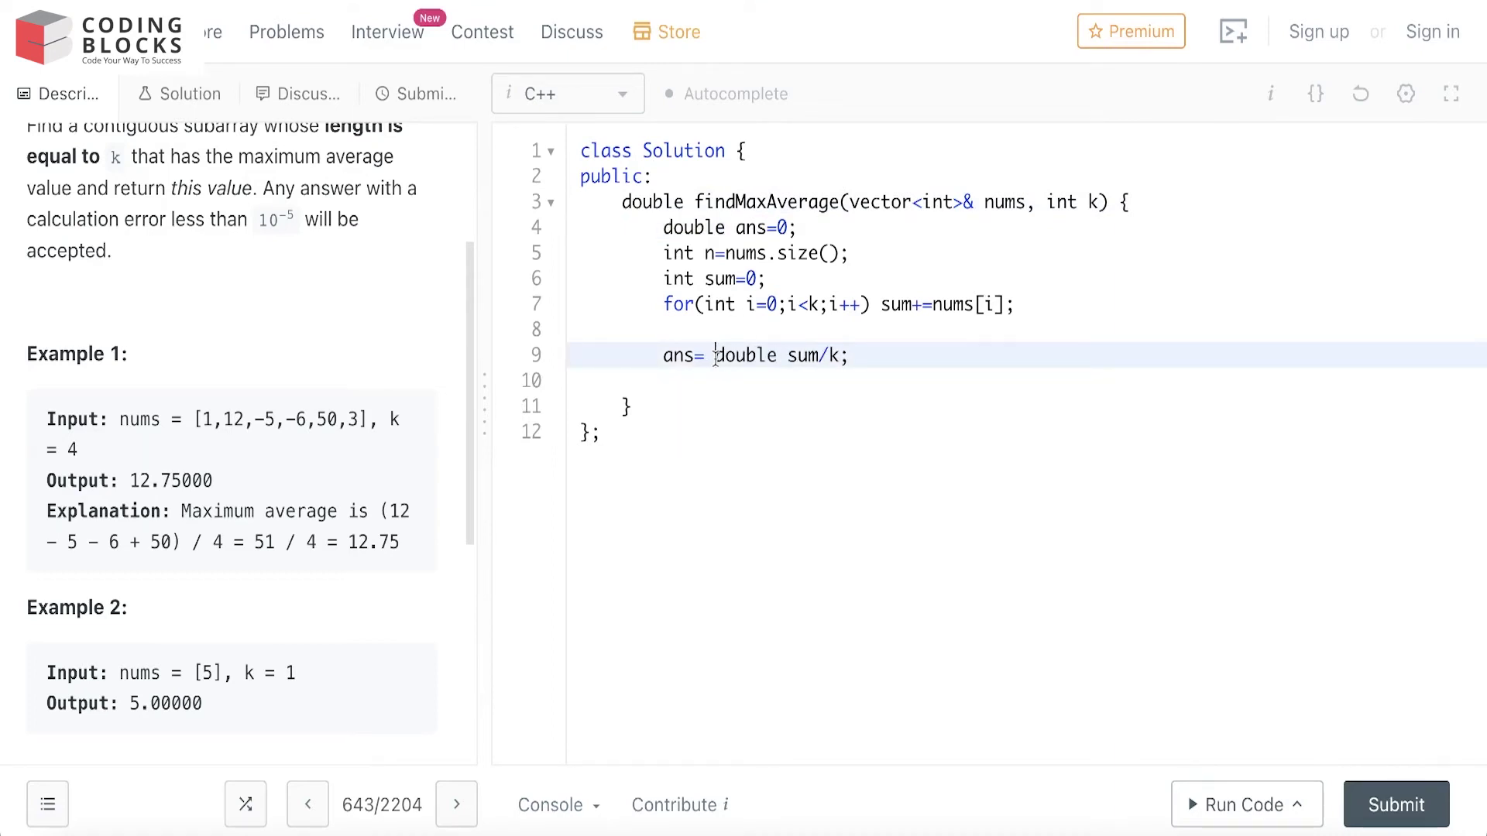
pyautogui.write('(')
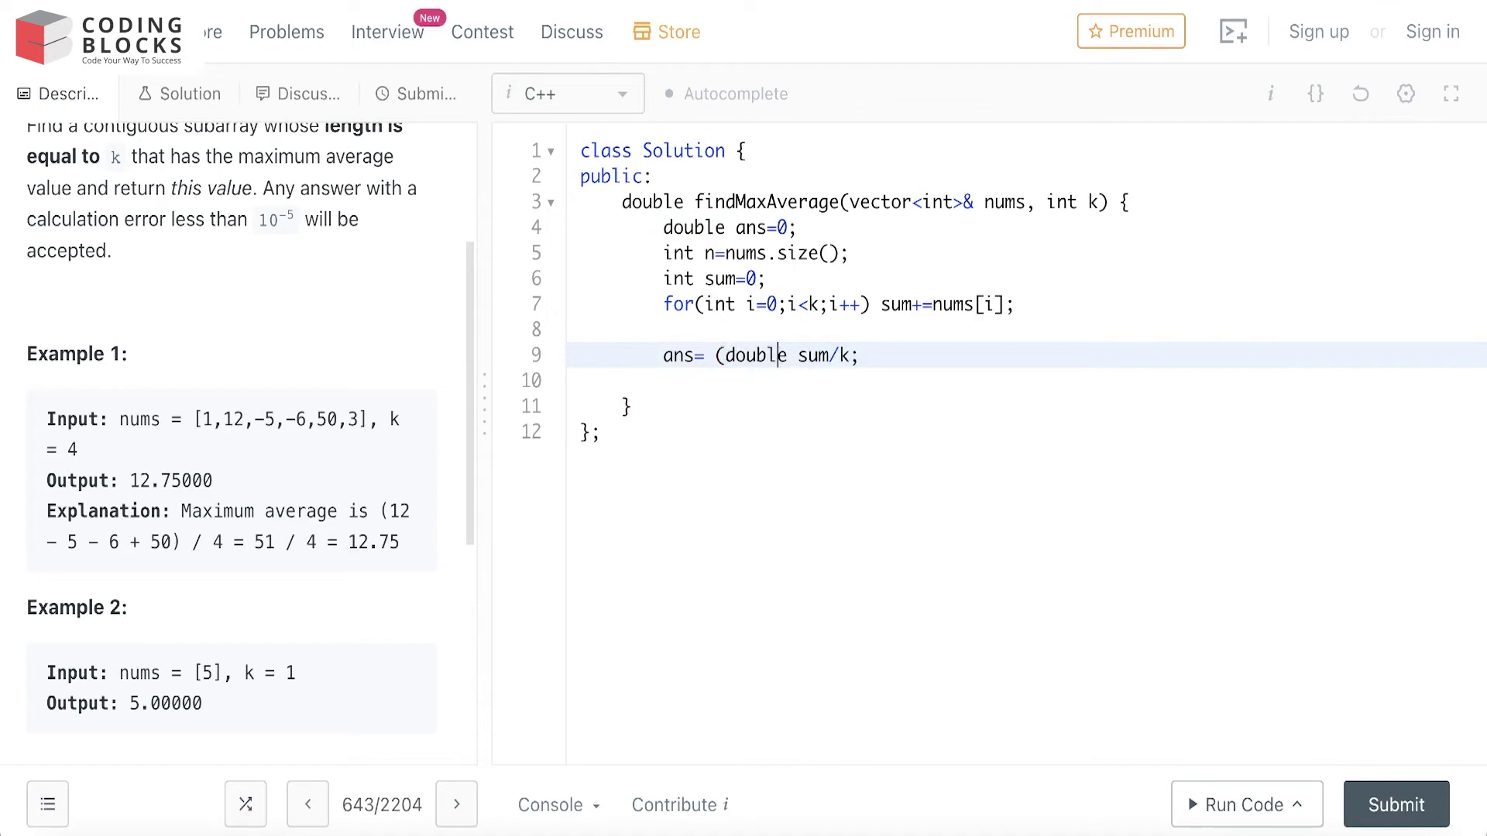
pyautogui.write(')')
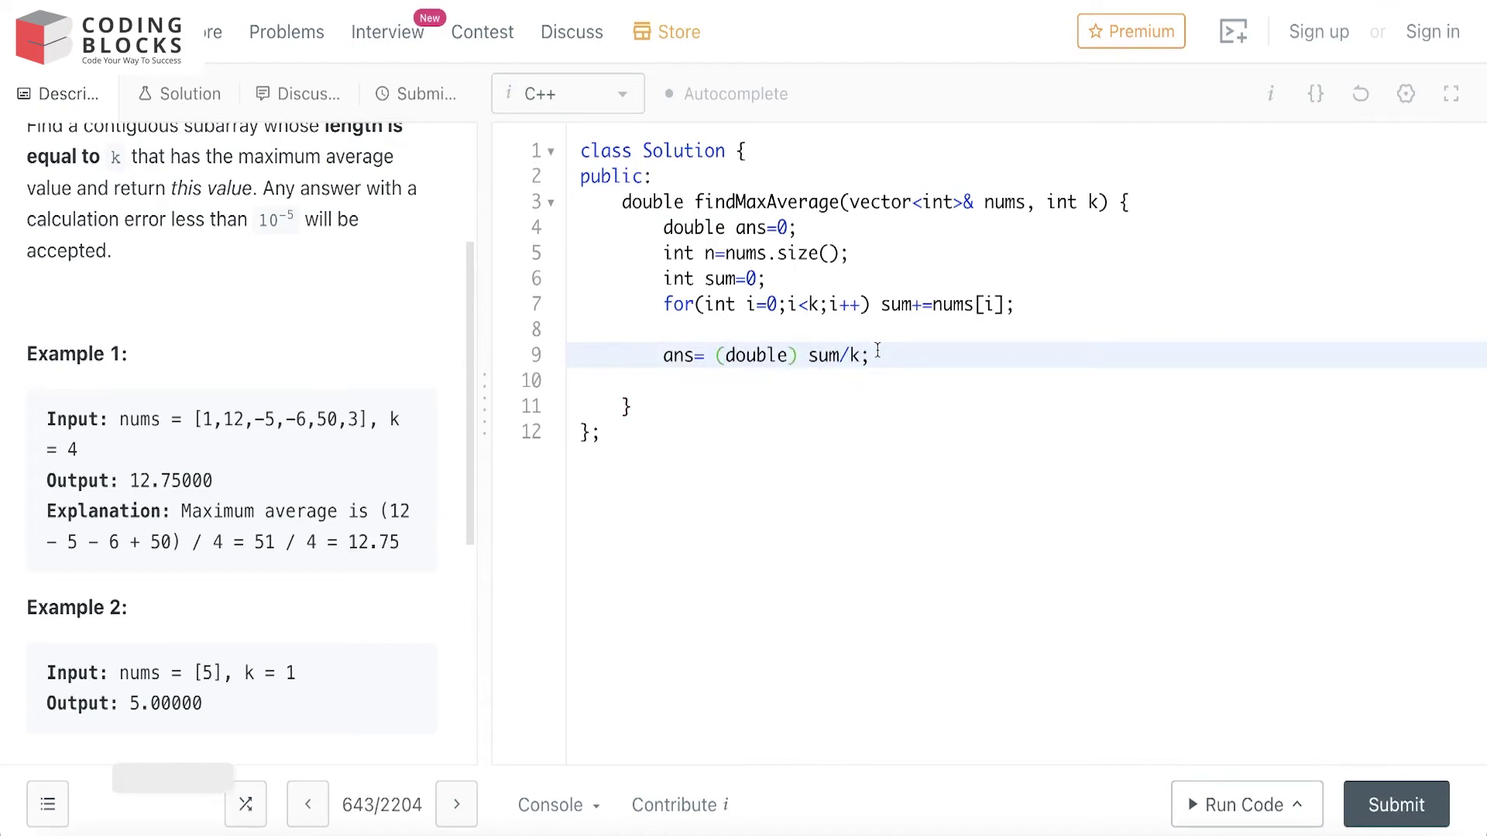
pyautogui.click(881, 380)
# - Write the second loop whose body does sum+=nums[i+k-1]-nums[i-1]
pyautogui.press('Return')
pyautogui.press('Return')
pyautogui.write('for')
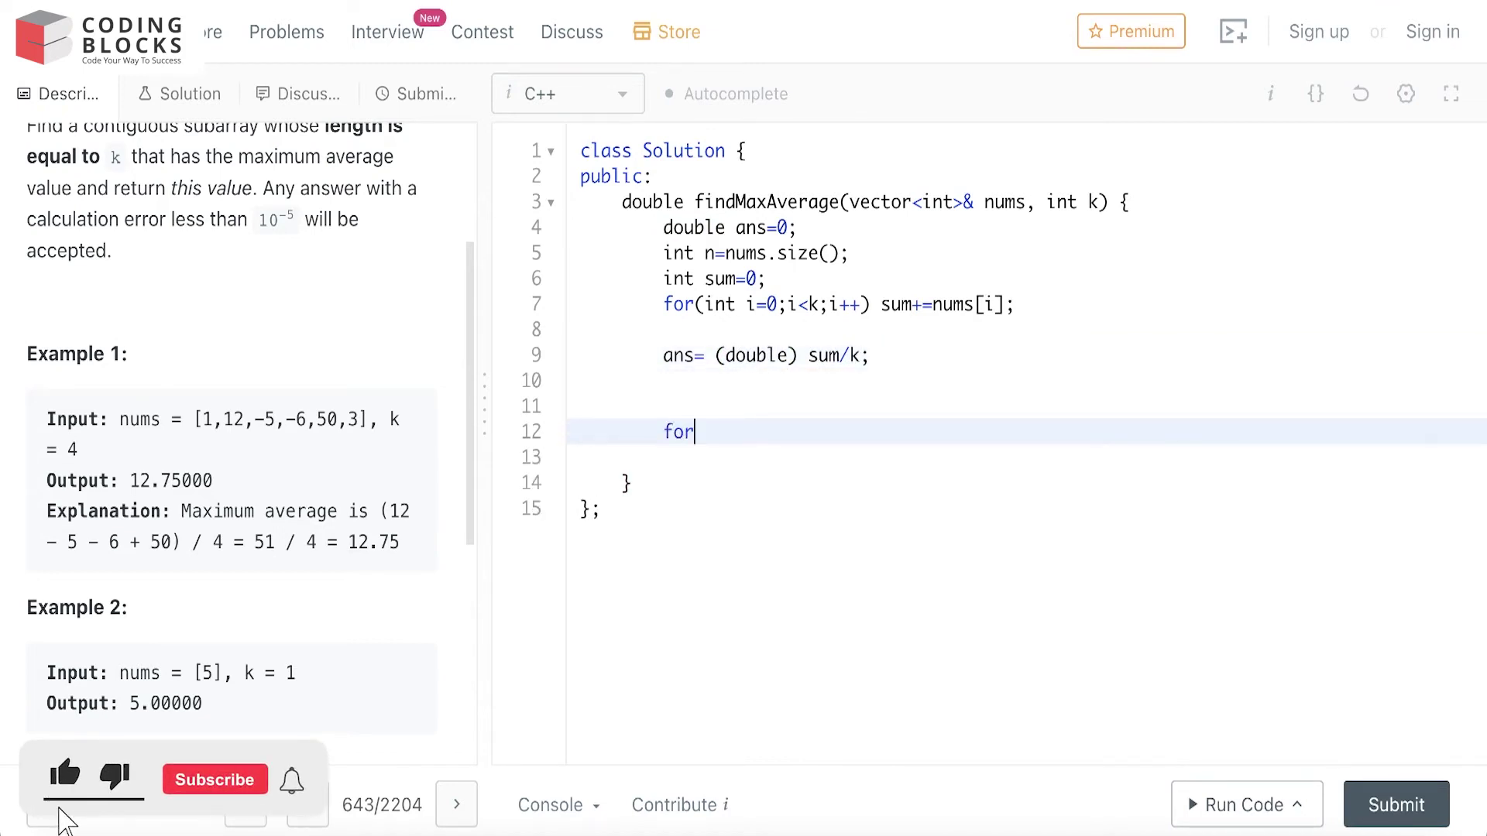
pyautogui.write('(')
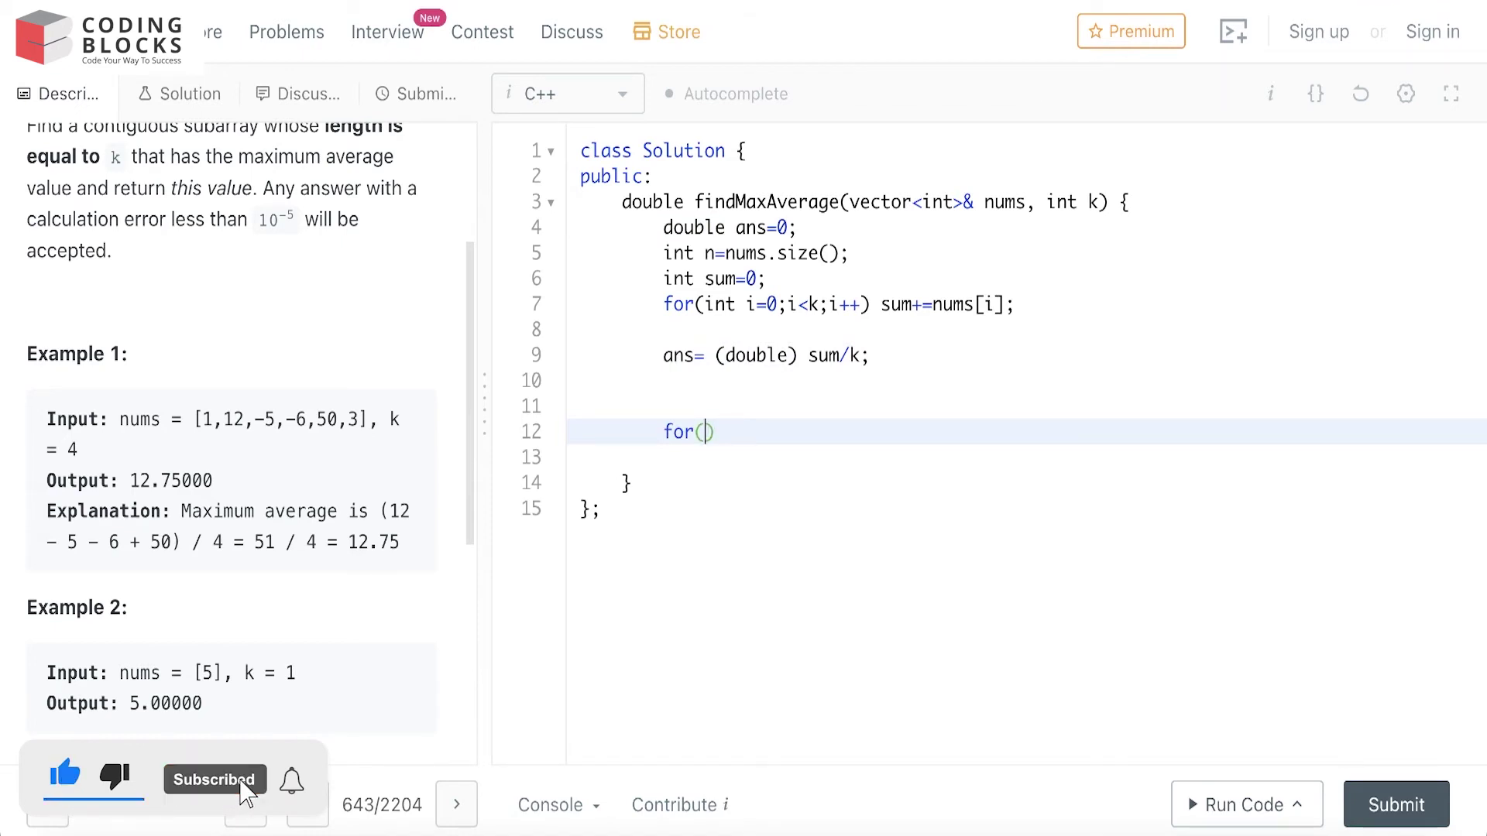
pyautogui.write('int i=')
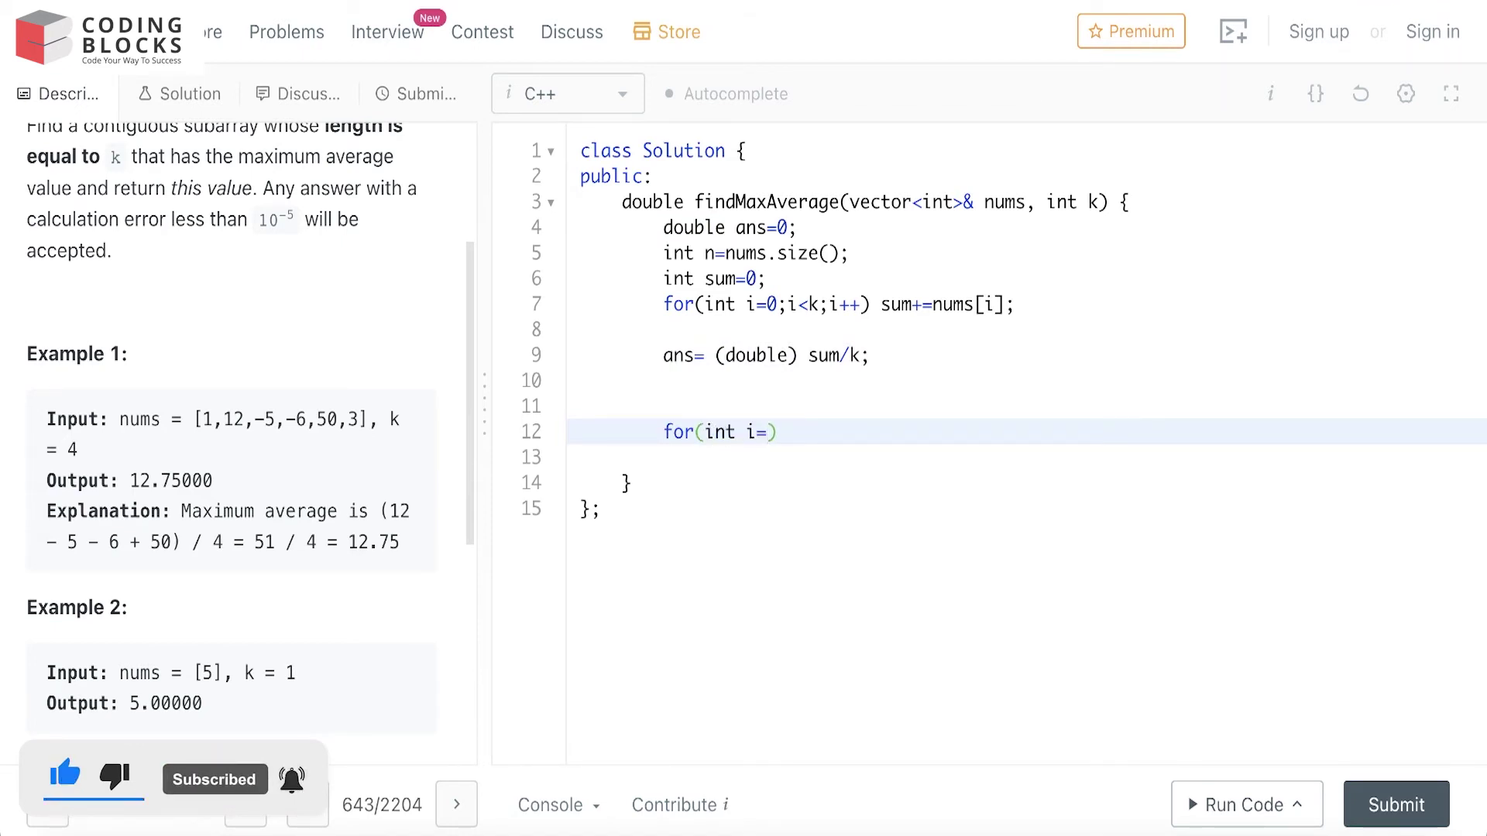
pyautogui.write('0')
pyautogui.write(';')
pyautogui.write('i')
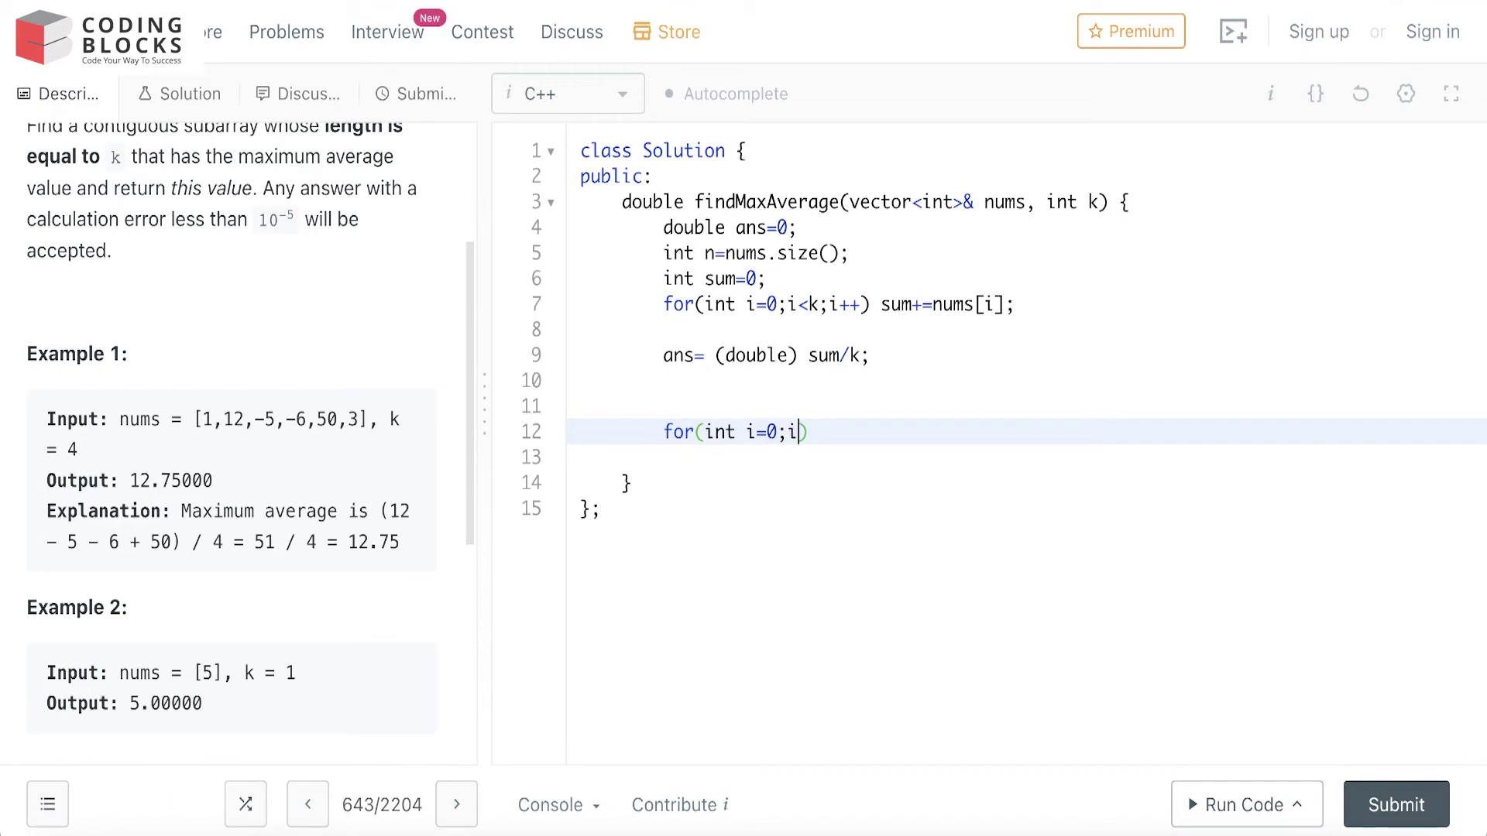
pyautogui.write('<i+k')
pyautogui.write('-1;i++')
pyautogui.press('Right')
pyautogui.press('Return')
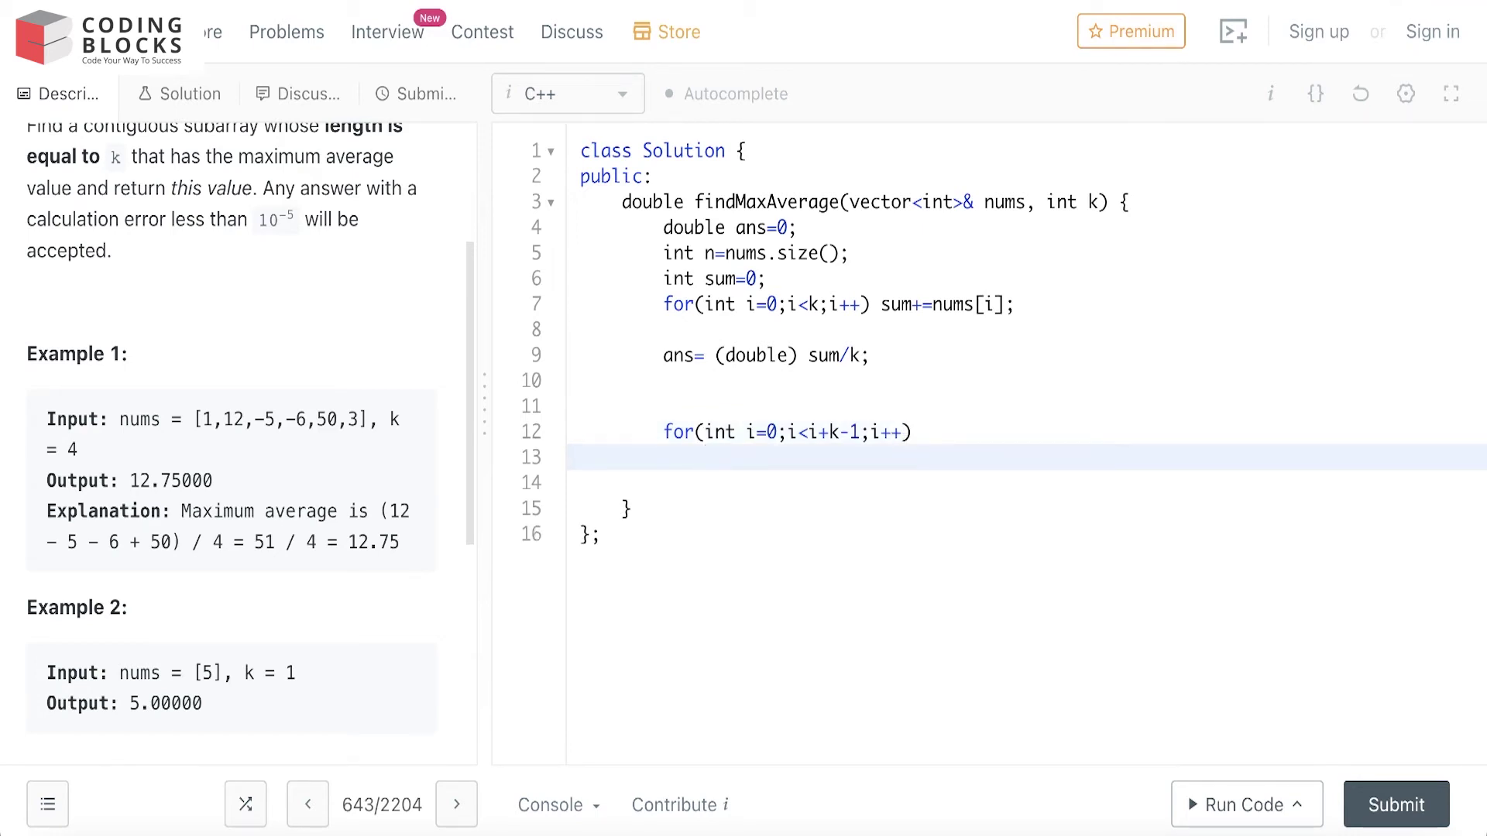
pyautogui.write('{')
pyautogui.press('Return')
pyautogui.write('sum')
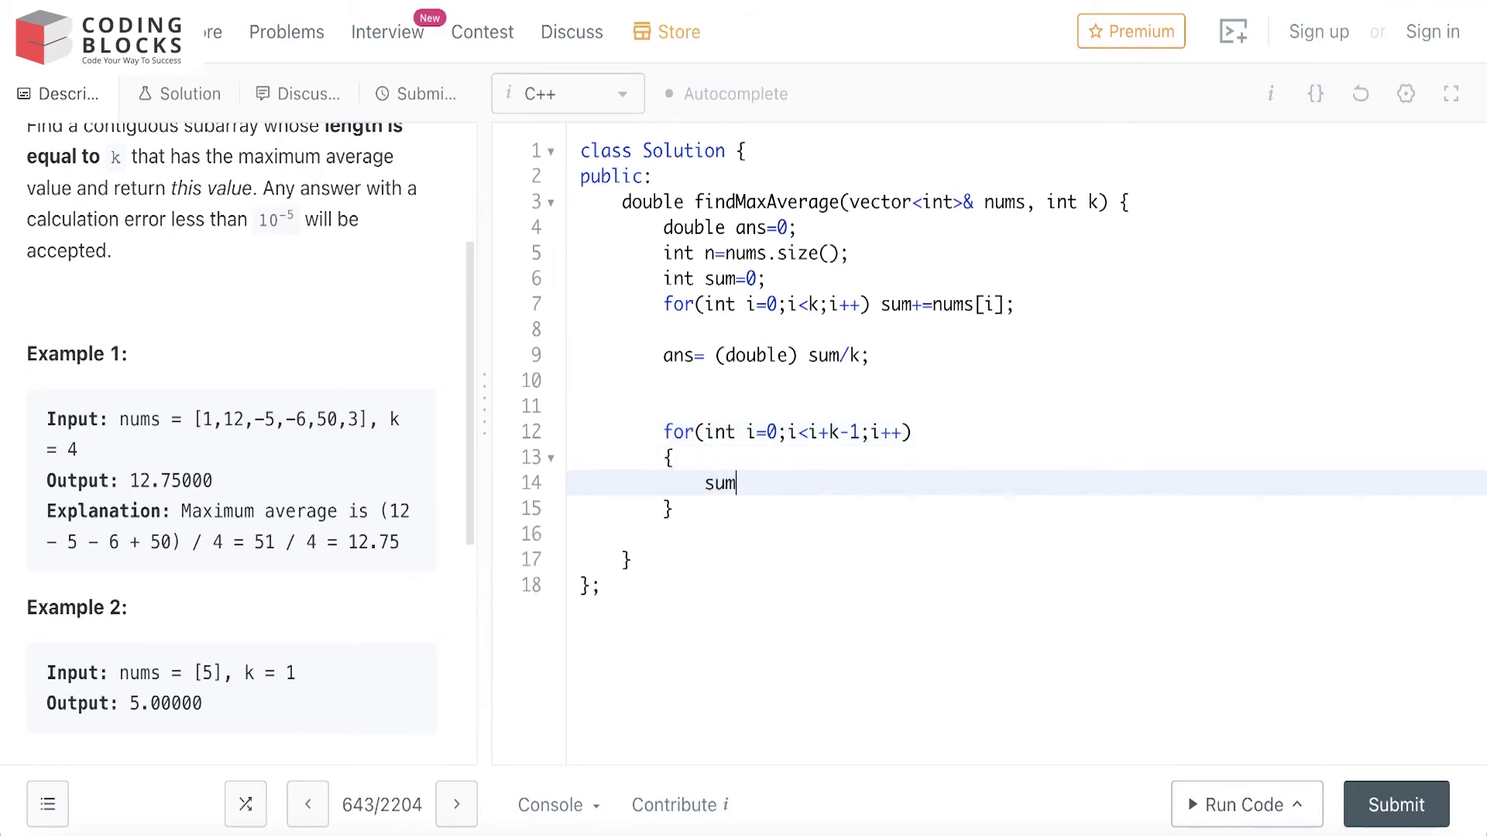
pyautogui.write('+=')
pyautogui.write('num')
pyautogui.write('ns')
pyautogui.write('s')
pyautogui.write('[i+k')
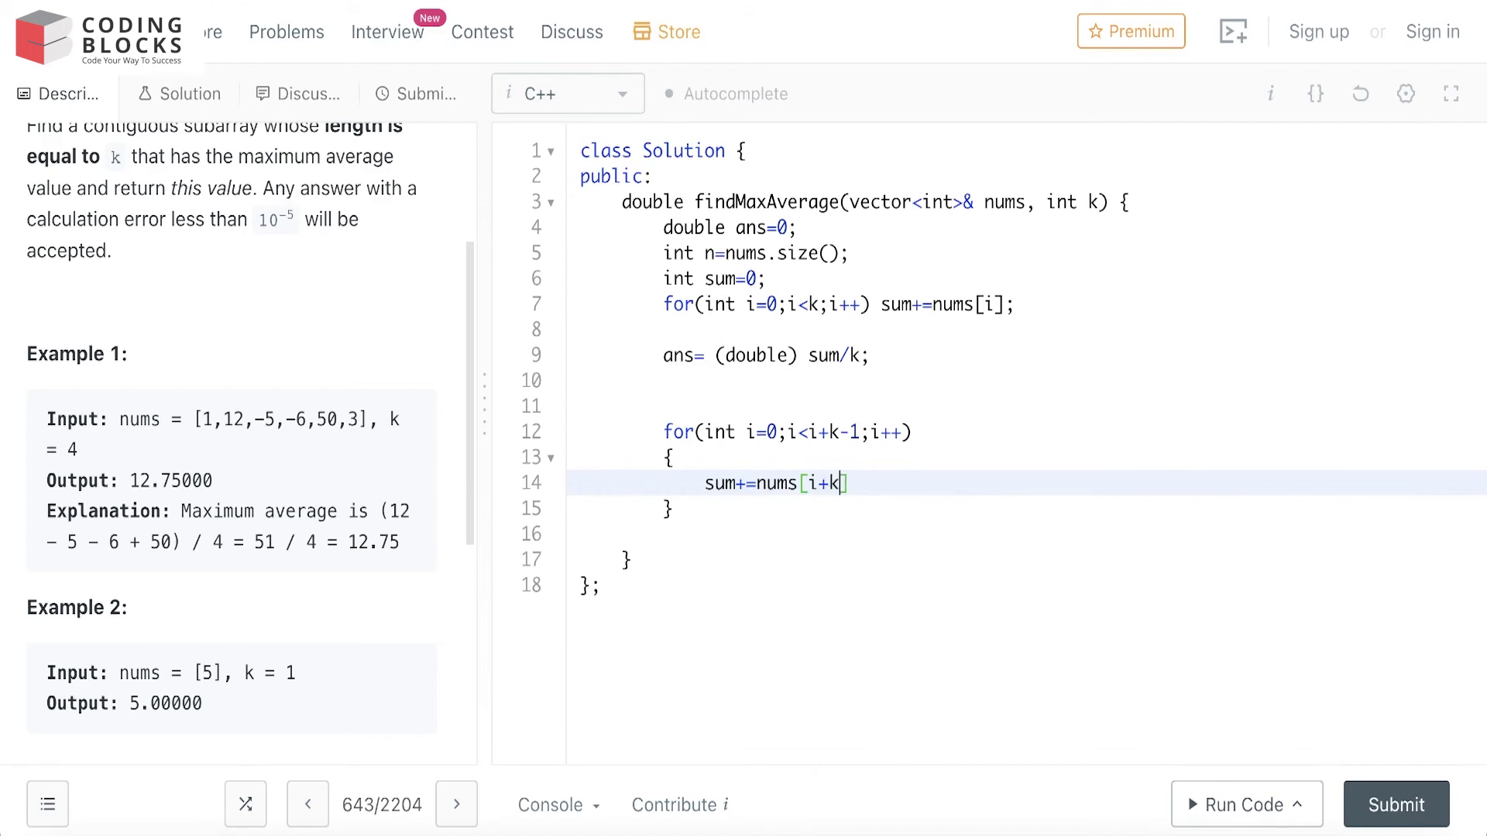
pyautogui.write('-1')
pyautogui.press('Right')
pyautogui.write('-n')
pyautogui.write('ums')
pyautogui.write('[')
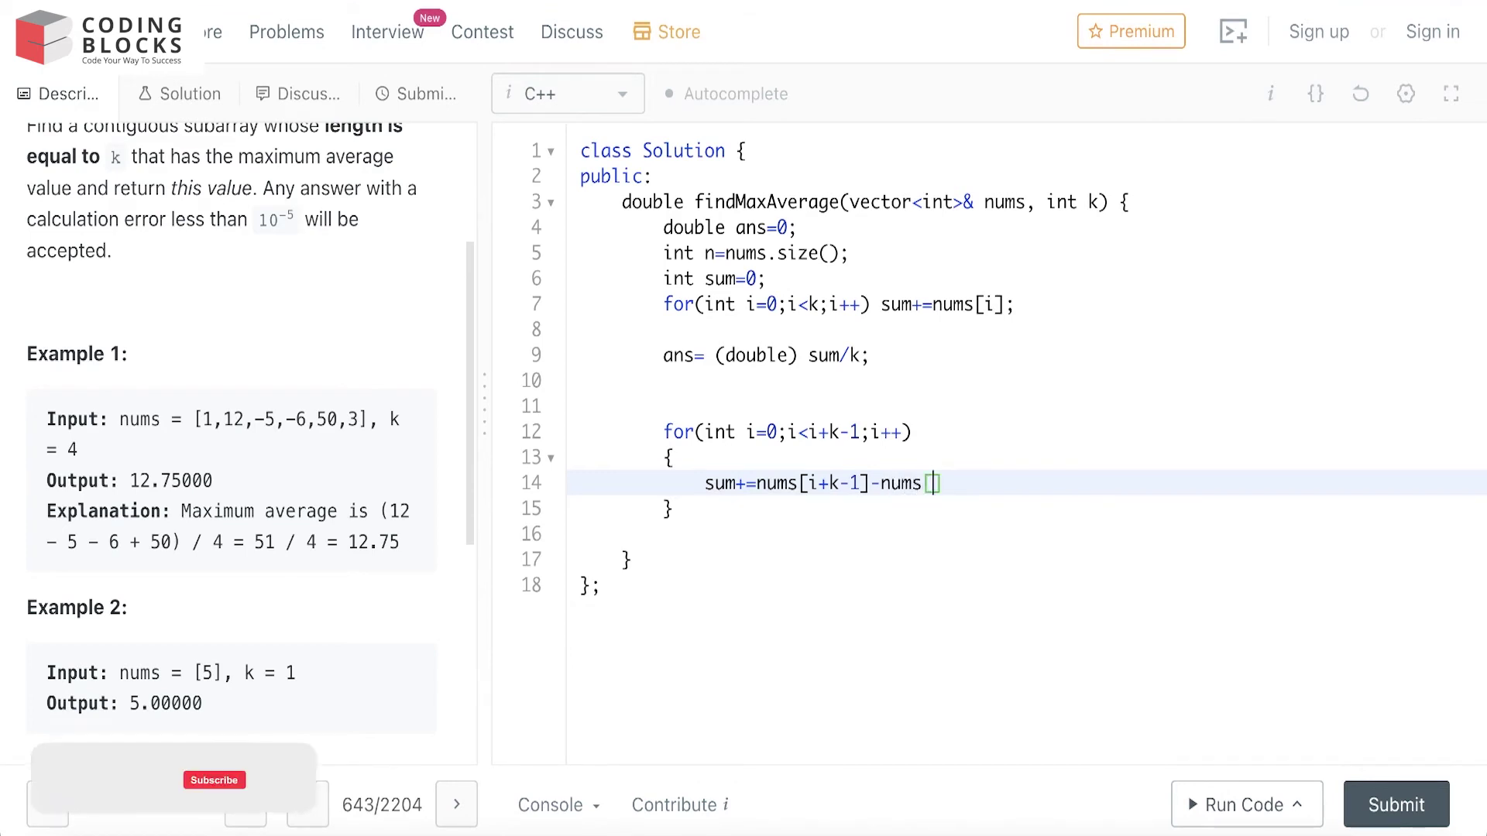
pyautogui.write('i')
pyautogui.write('-1')
pyautogui.press('Right')
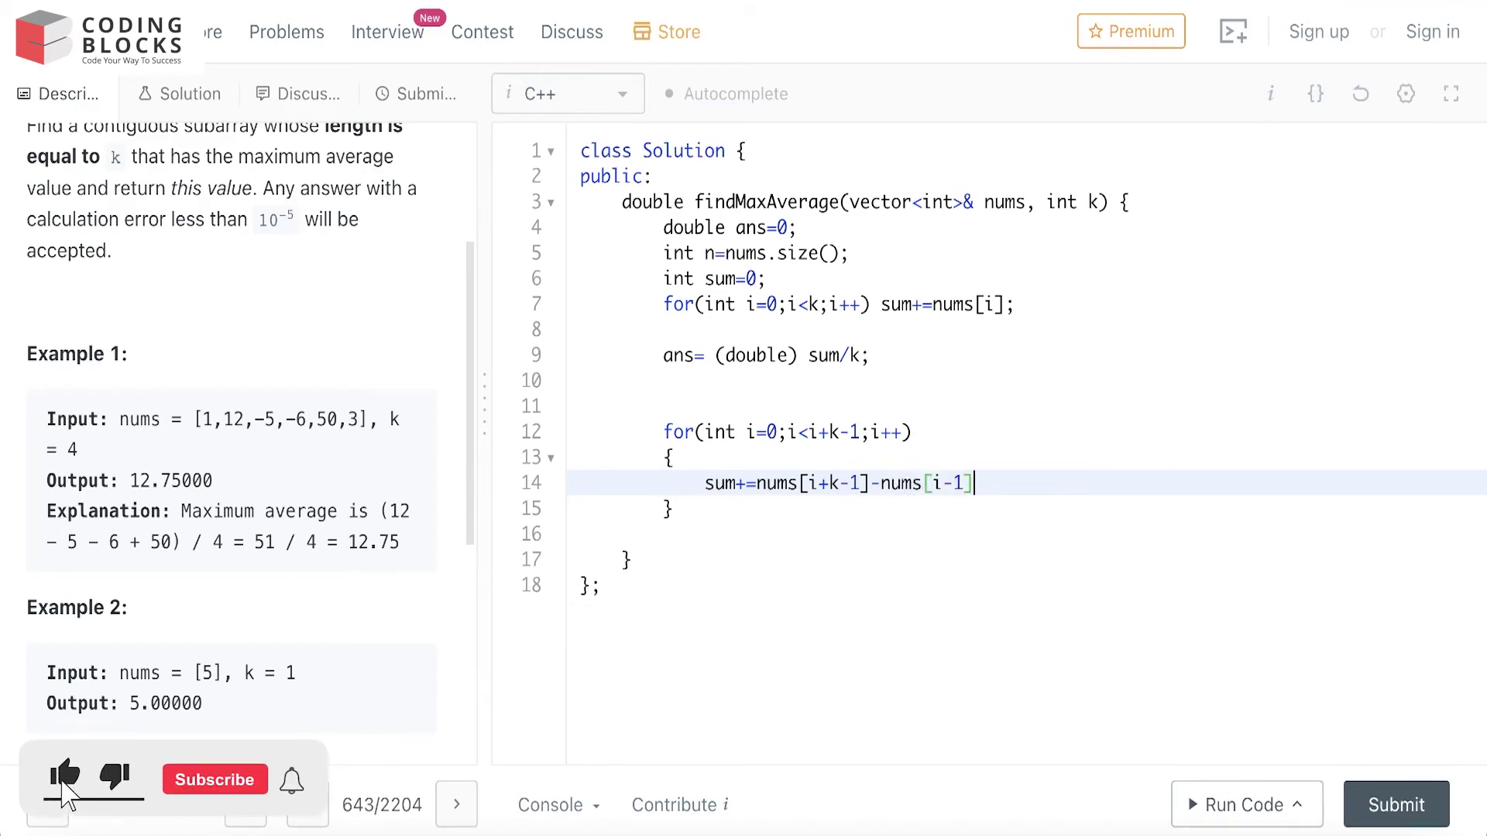
pyautogui.write(';')
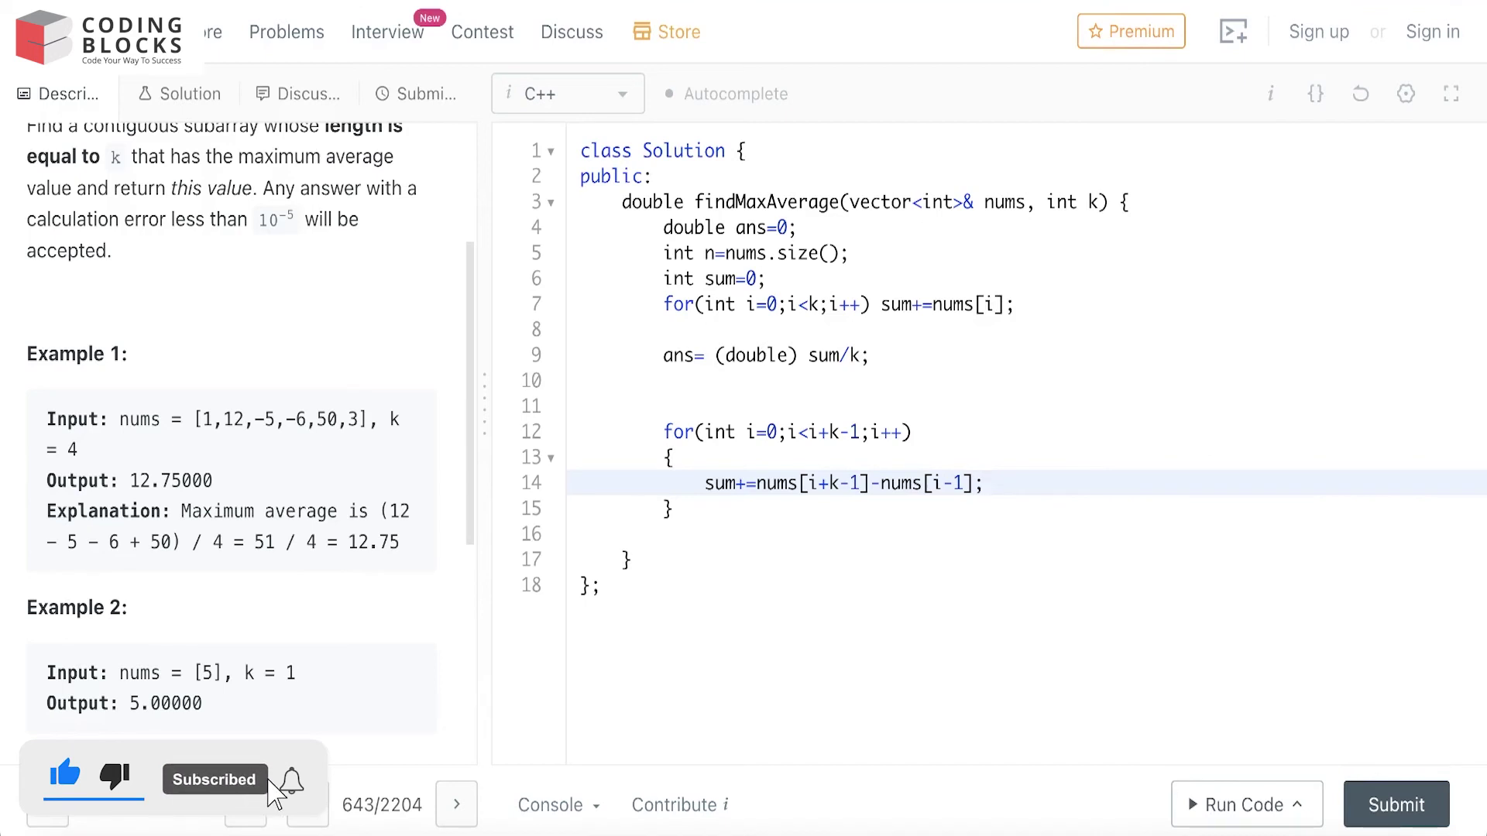
pyautogui.press('Return')
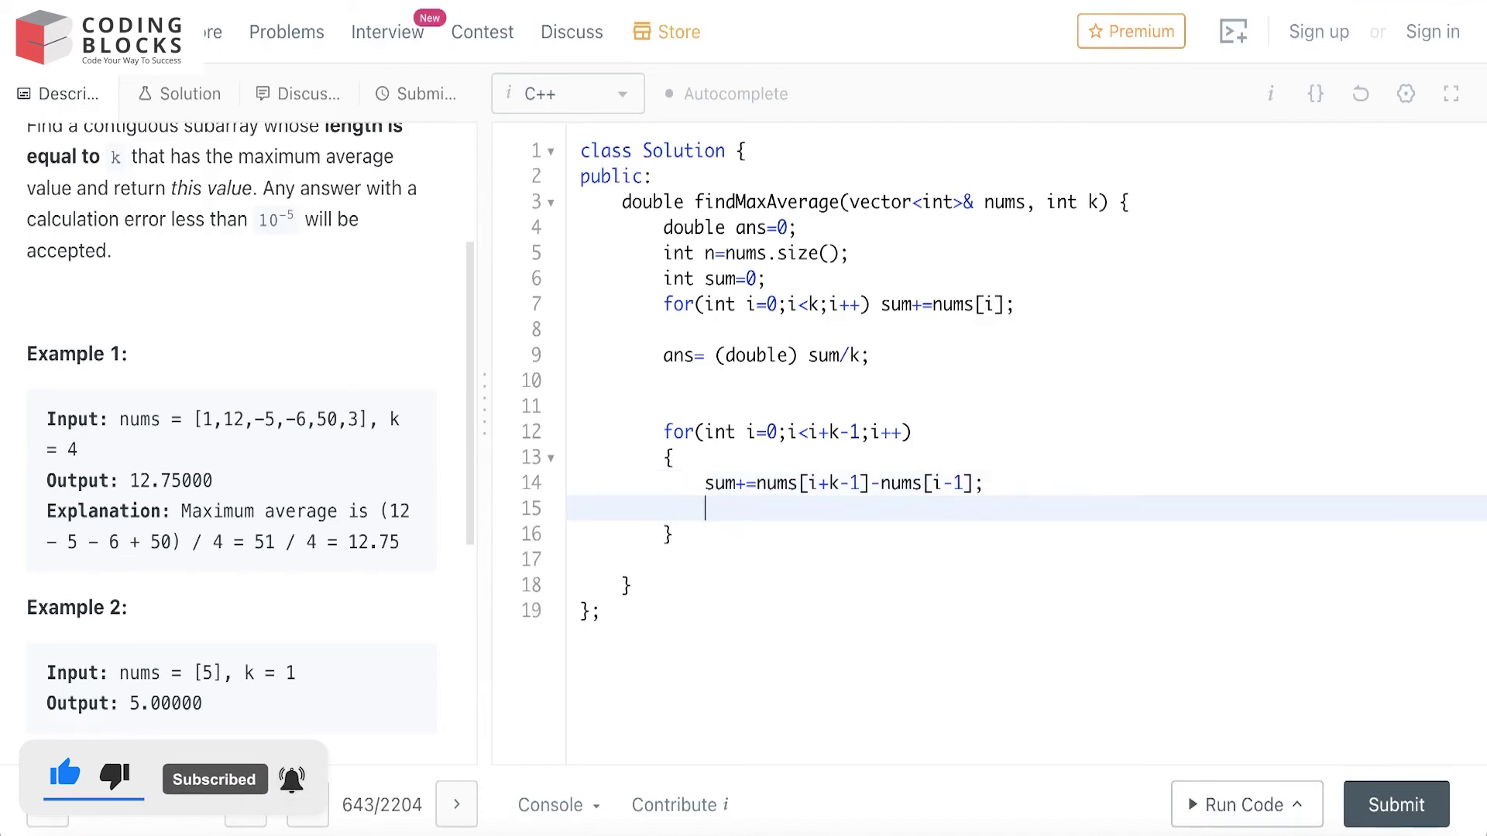
pyautogui.write('an')
pyautogui.write('s')
pyautogui.write('=m')
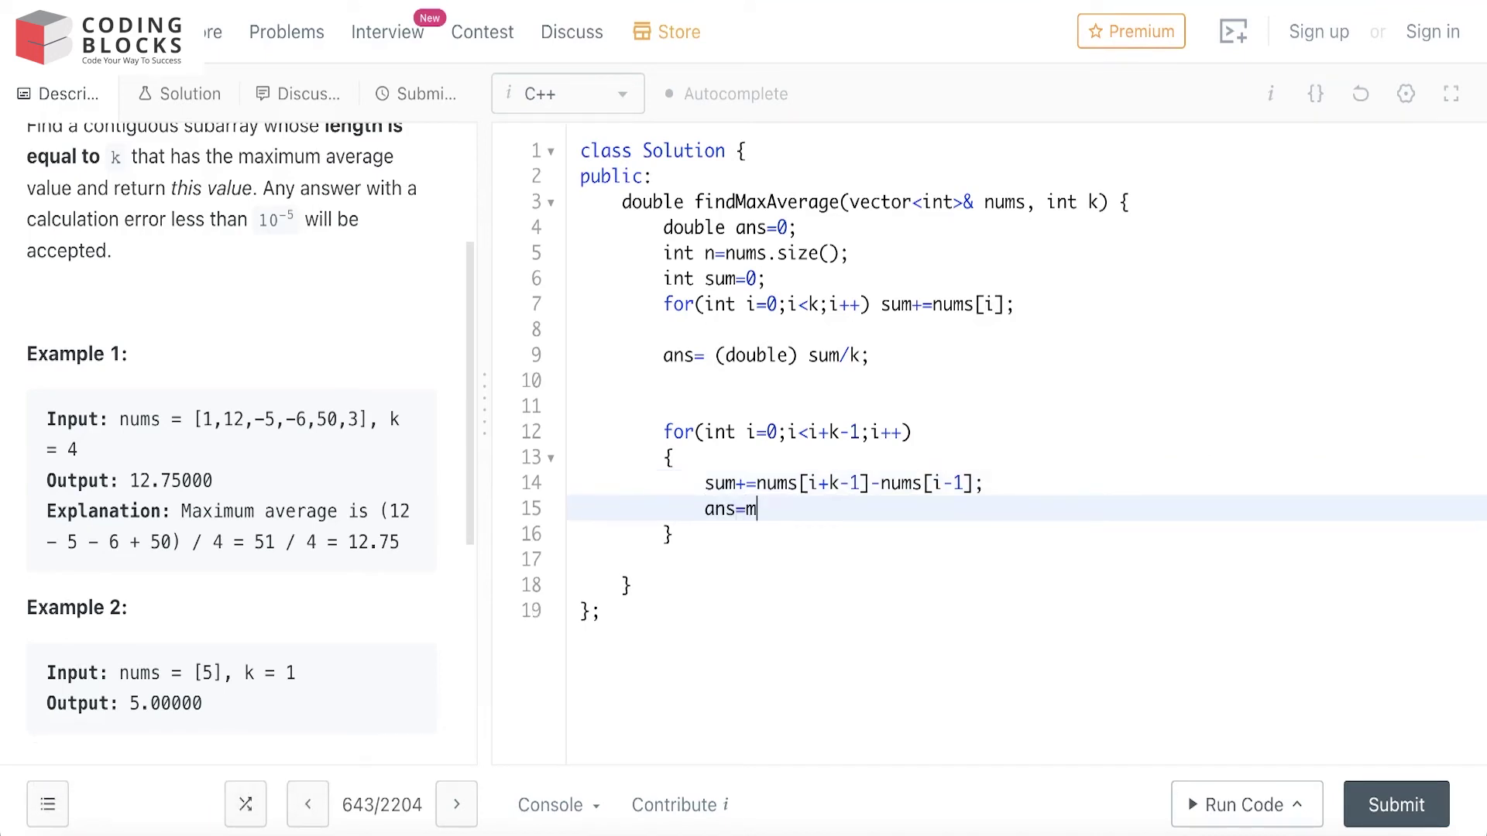
pyautogui.write('(')
pyautogui.write('a')
pyautogui.write('ns.')
pyautogui.write(',do')
# - Update ans=max(ans,(double)sum/k) with the pasted cast, and return ans after the loop
pyautogui.press('BackSpace')
pyautogui.press('BackSpace')
pyautogui.moveTo(715, 356); pyautogui.dragTo(799, 356)
pyautogui.hotkey('ctrl', 'c')
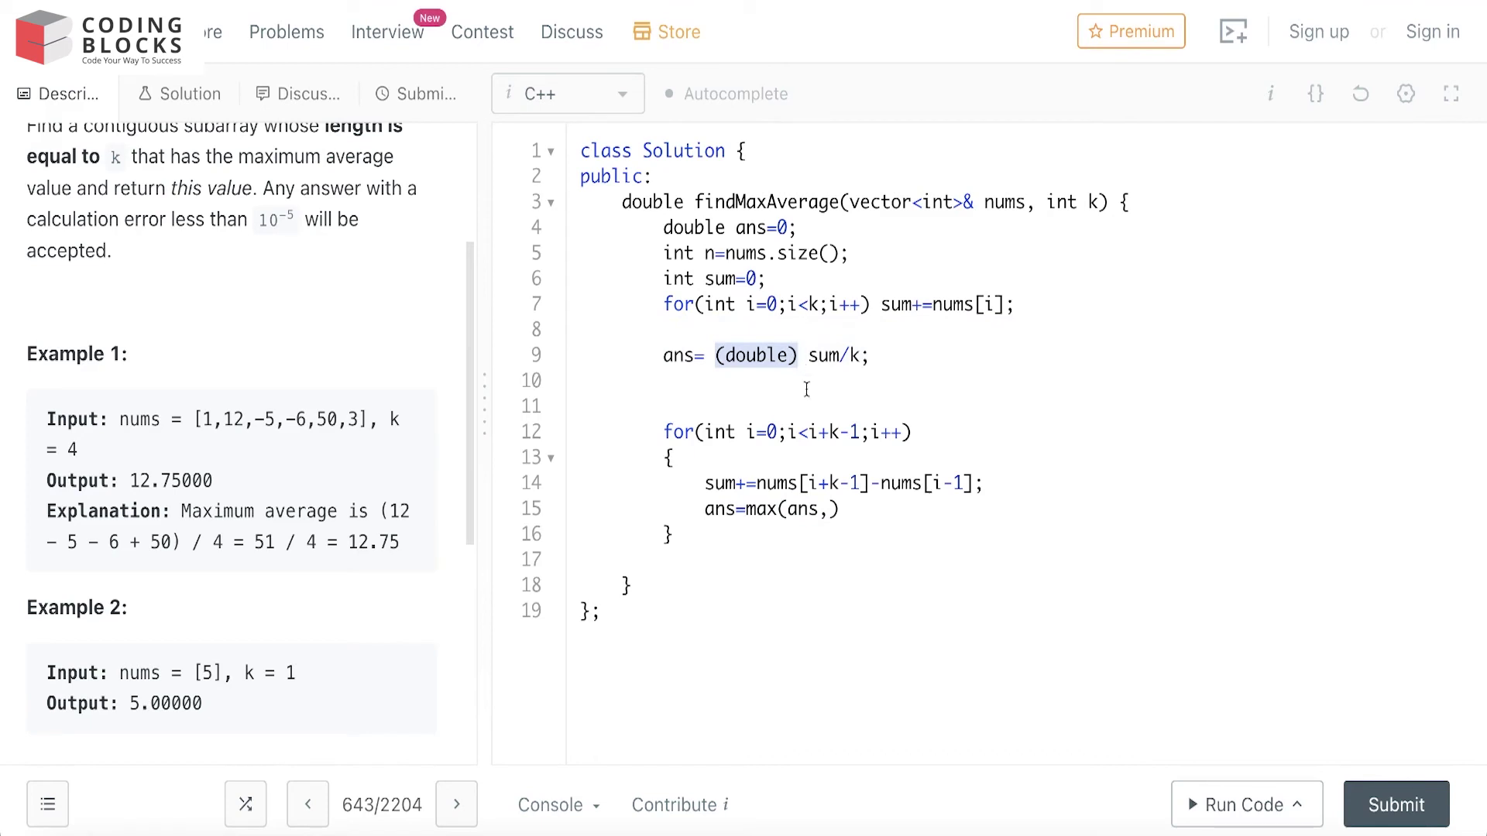
pyautogui.click(832, 507)
pyautogui.hotkey('ctrl', 'v')
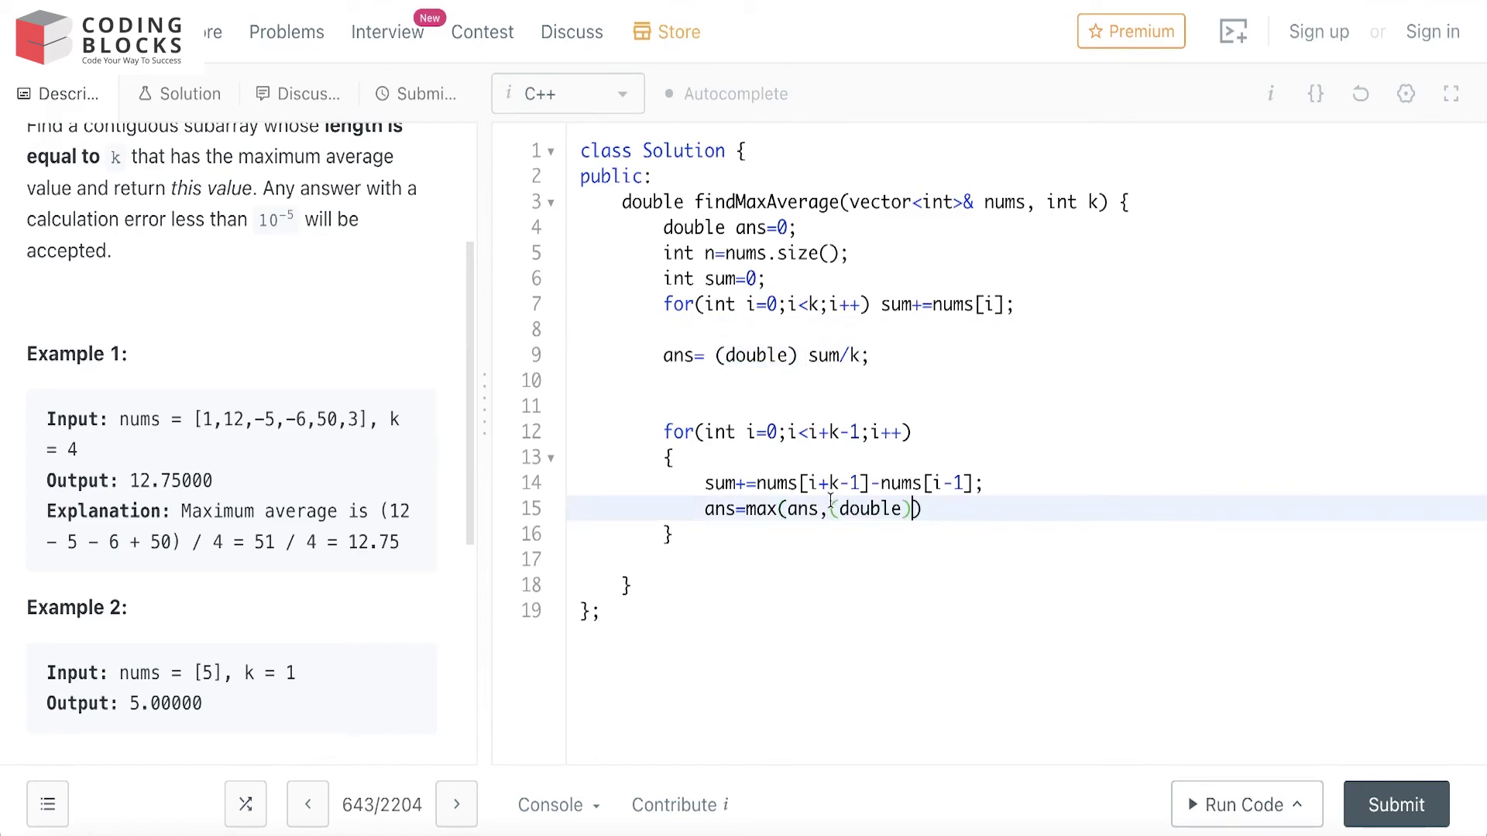
pyautogui.write('sum/k')
pyautogui.press('Right')
pyautogui.write(';')
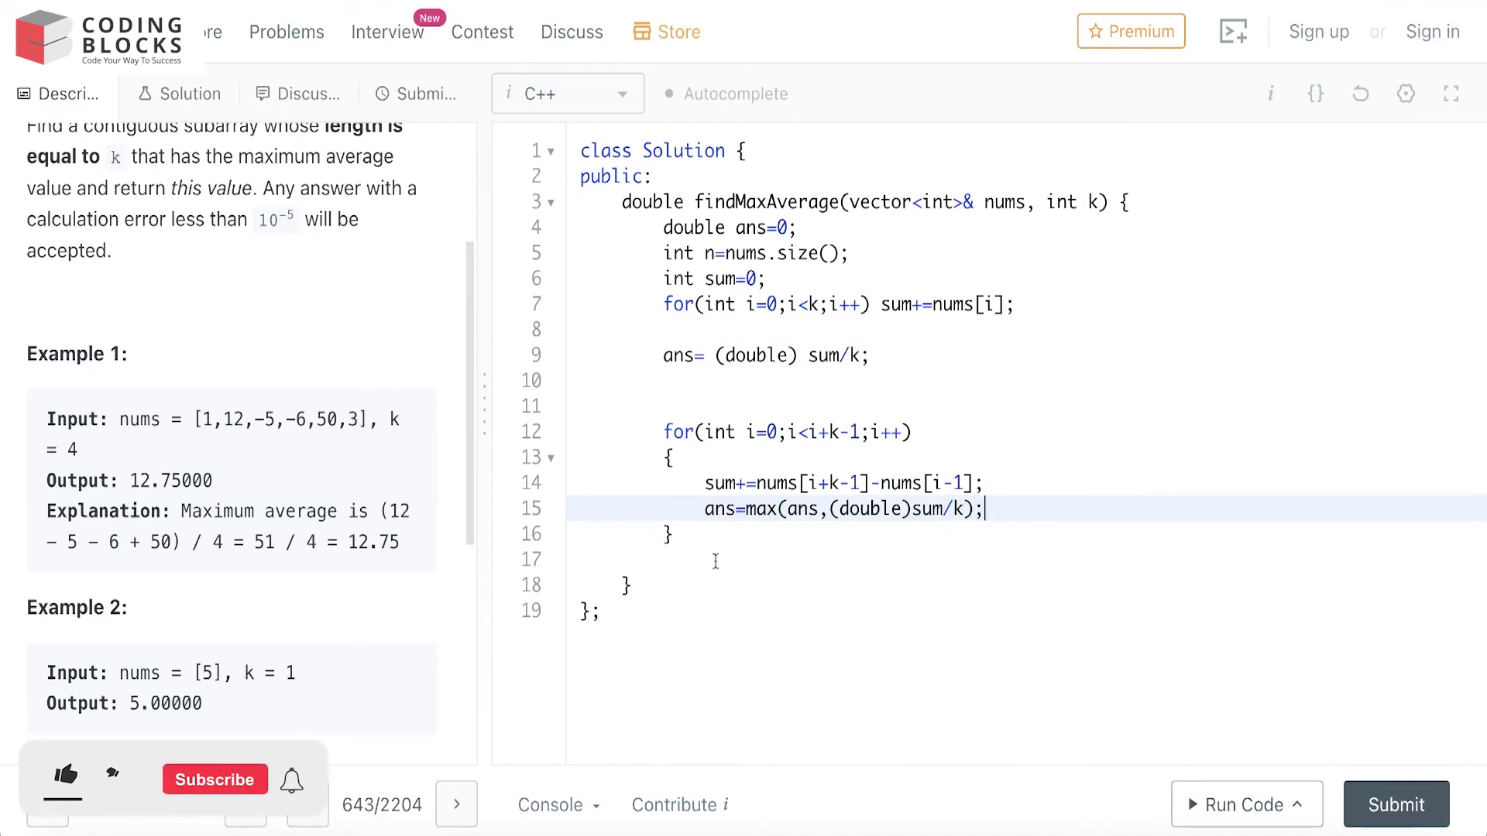
pyautogui.click(716, 562)
pyautogui.write('return ')
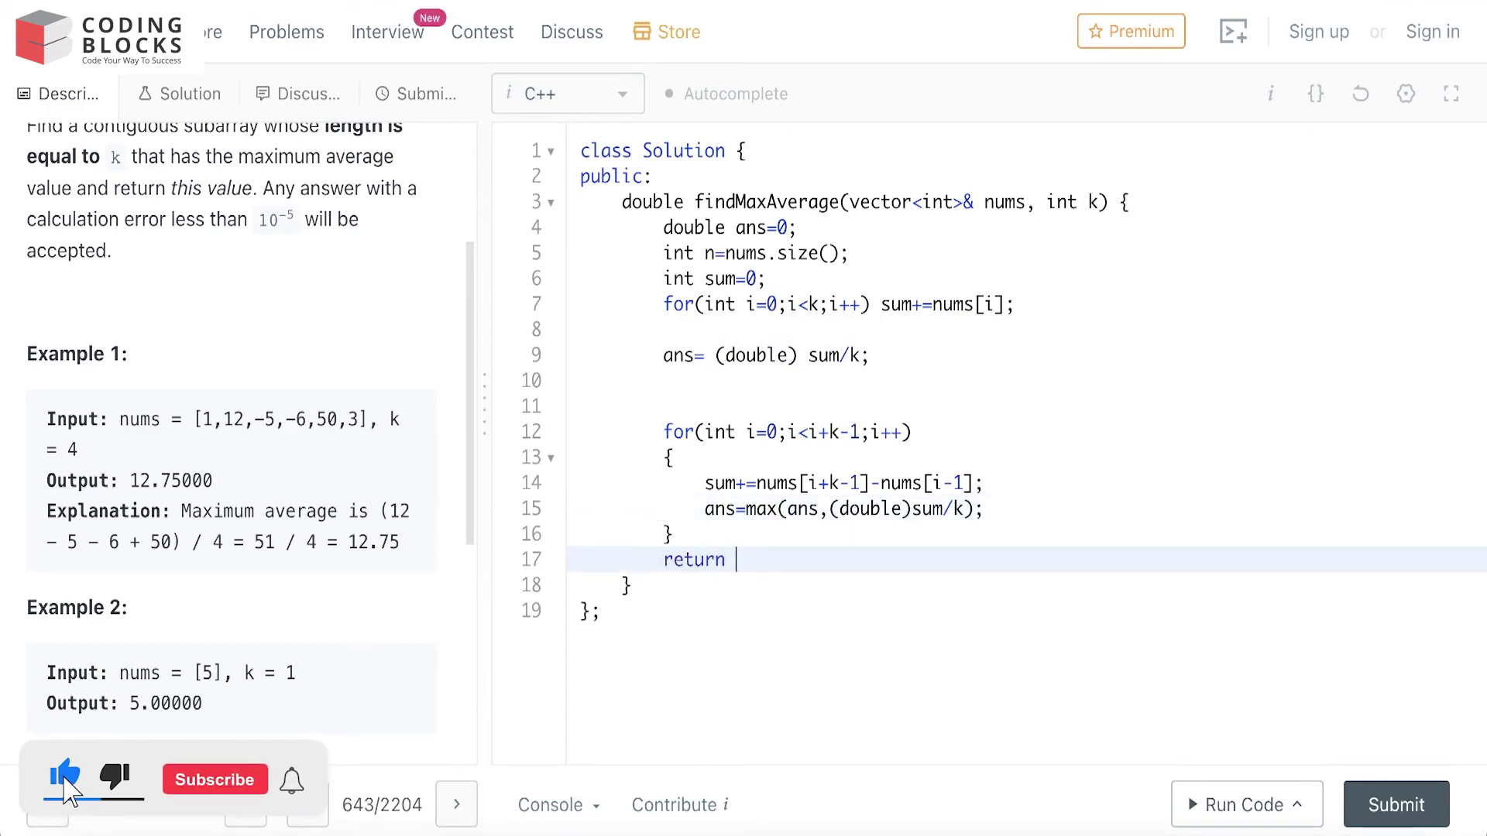
pyautogui.write('ans;')
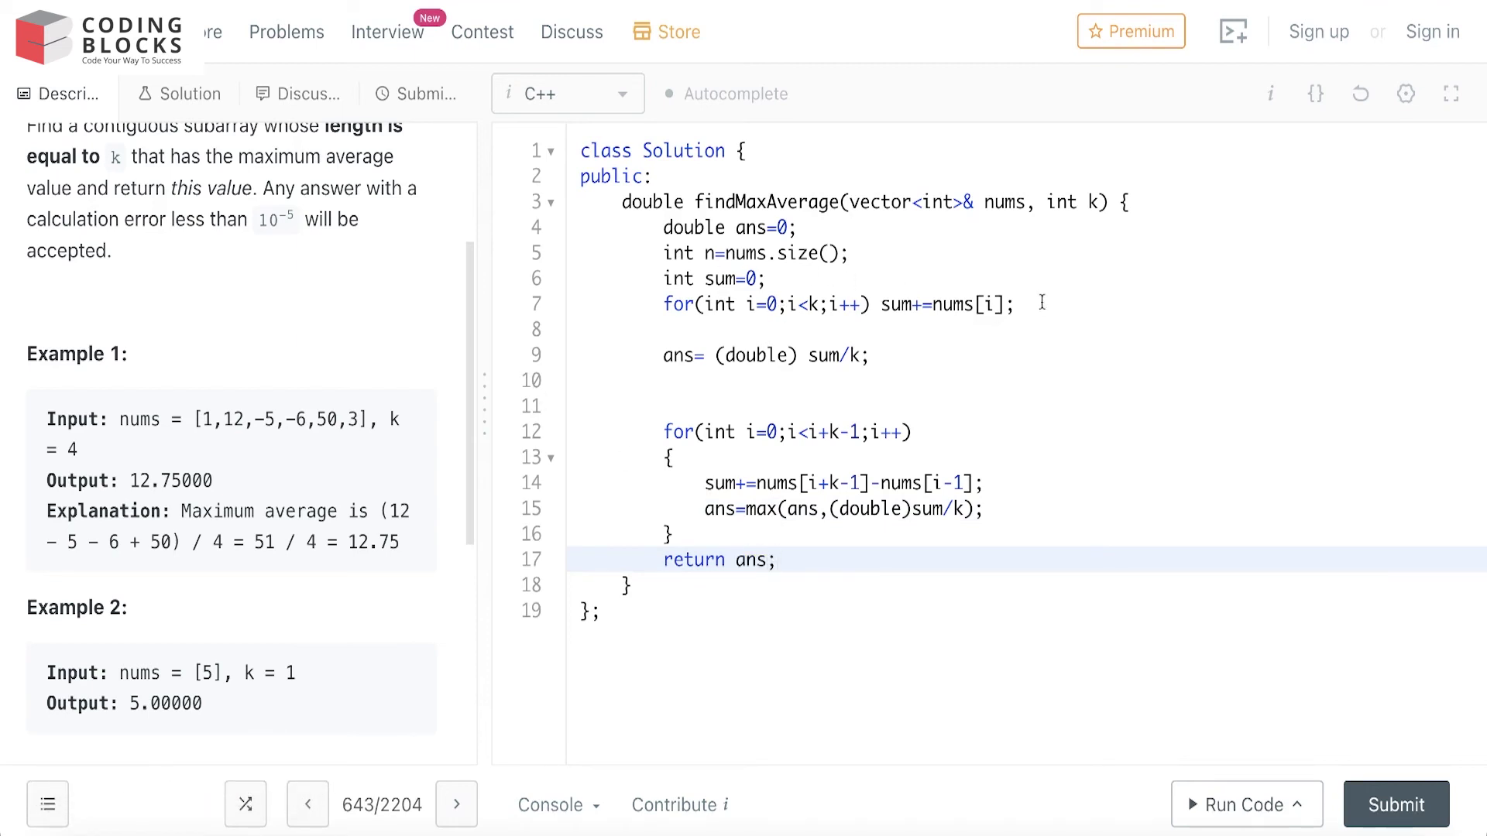
pyautogui.click(1043, 304)
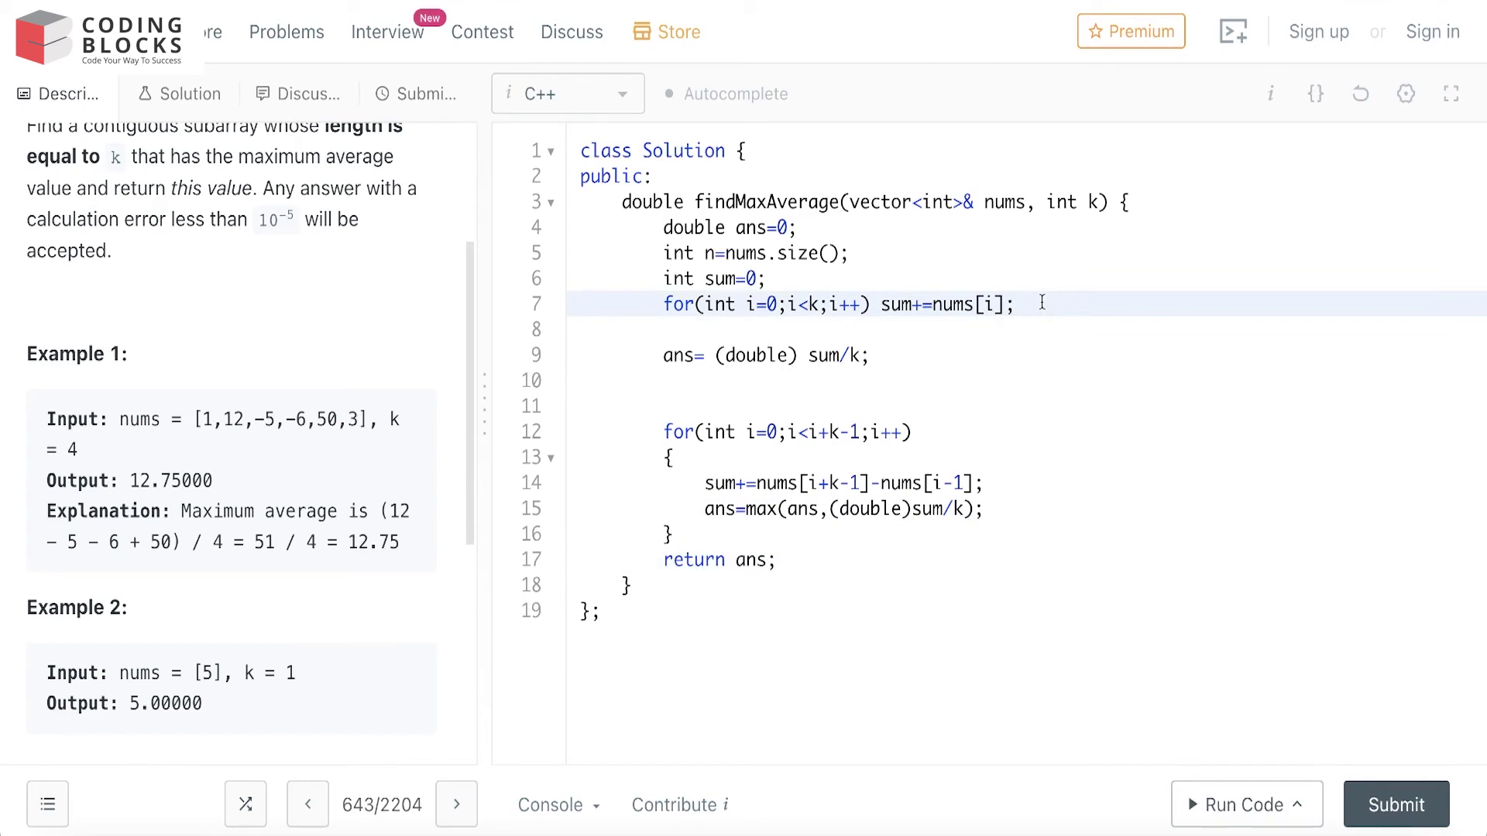
pyautogui.write('// we')
pyautogui.write(' calculate the avg o')
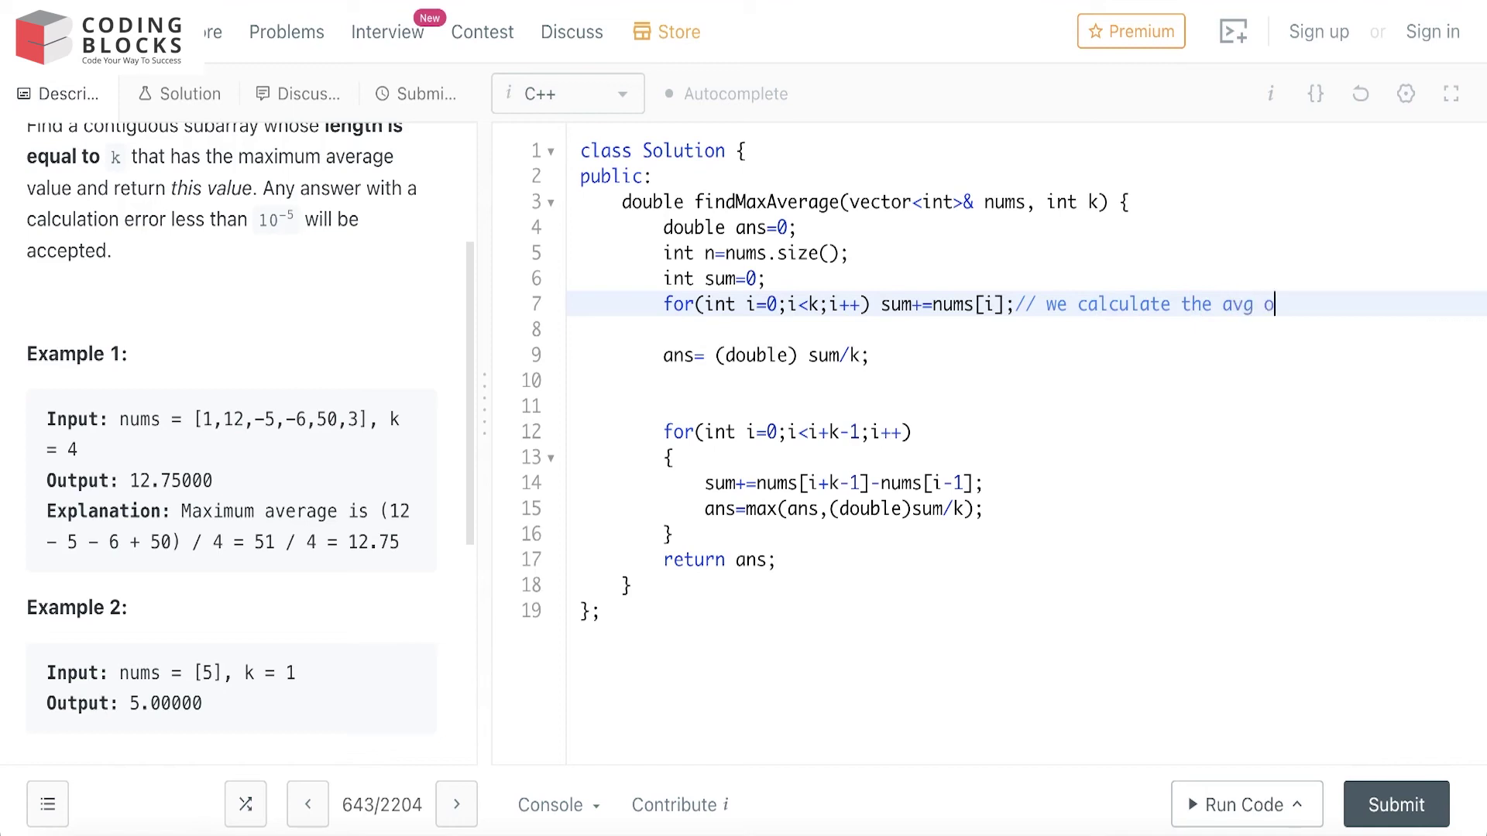
pyautogui.write('f first ')
pyautogui.write('k elemts')
# - Comment line 7 as calculating the average of the first k elements, then run the code
pyautogui.press('BackSpace')
pyautogui.press('BackSpace')
pyautogui.write('enyt')
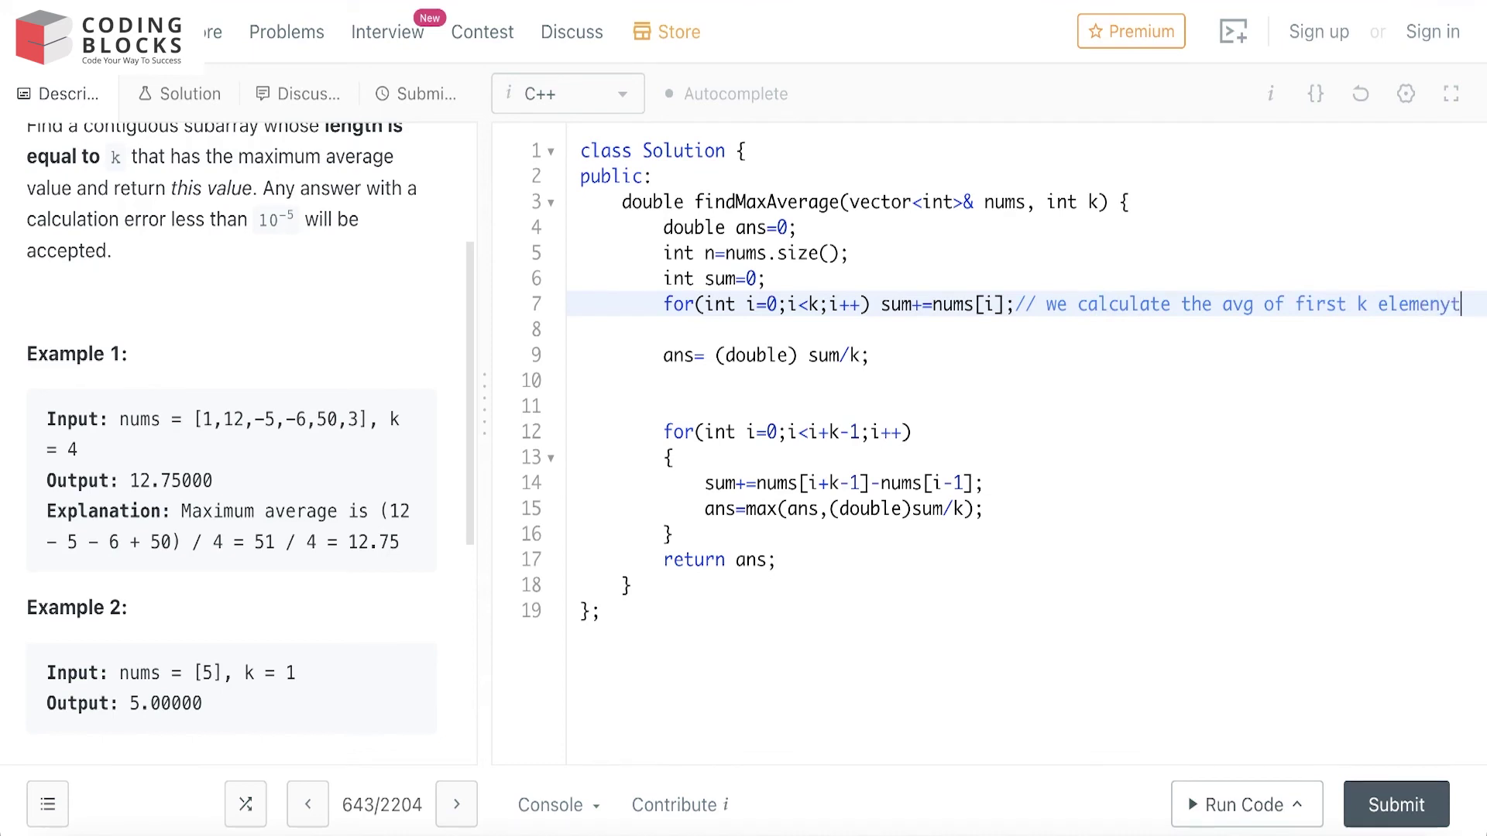
pyautogui.write('s')
pyautogui.press('BackSpace')
pyautogui.press('BackSpace')
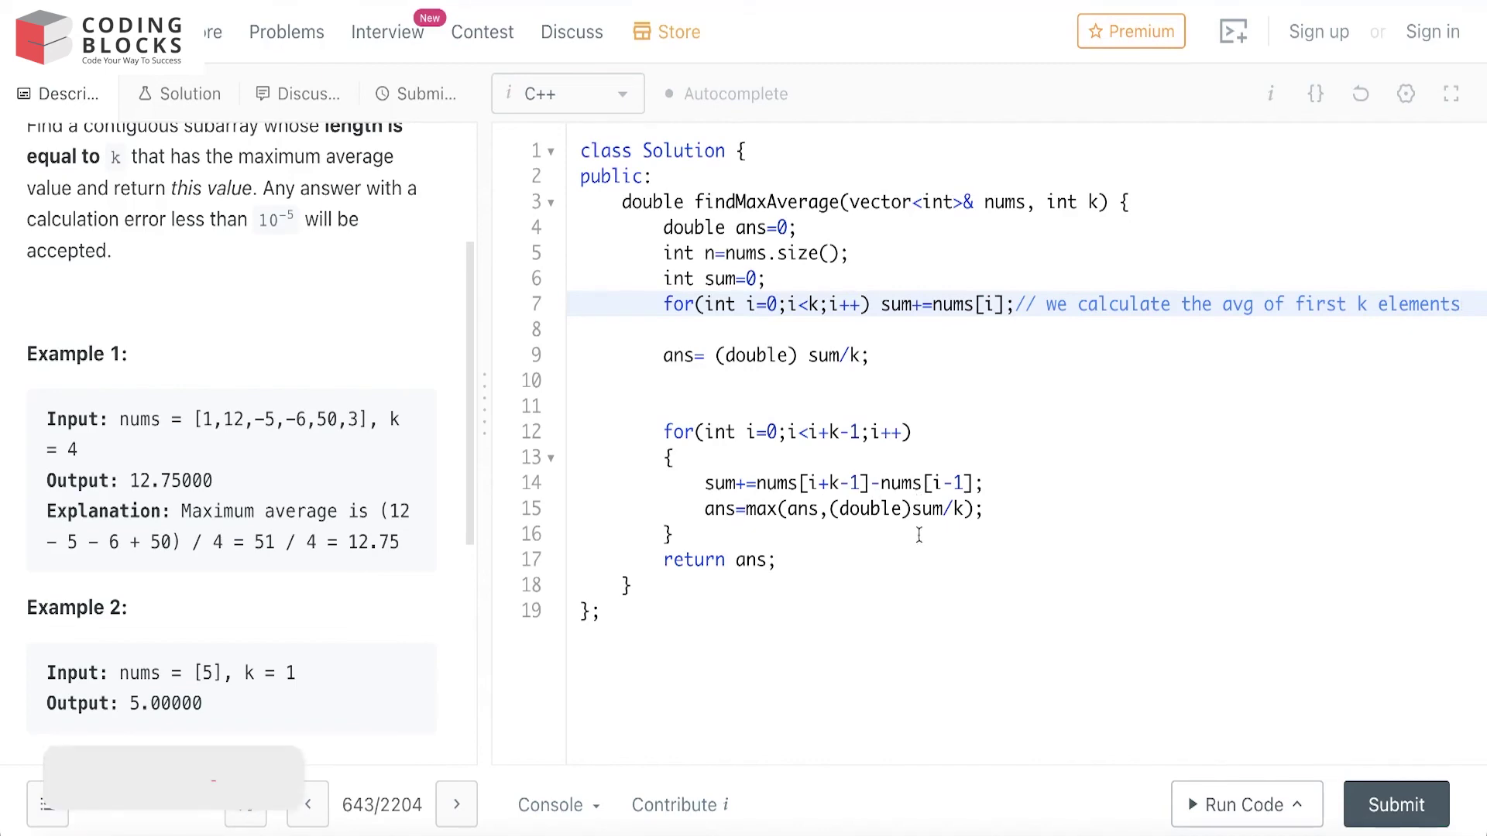
pyautogui.click(1250, 805)
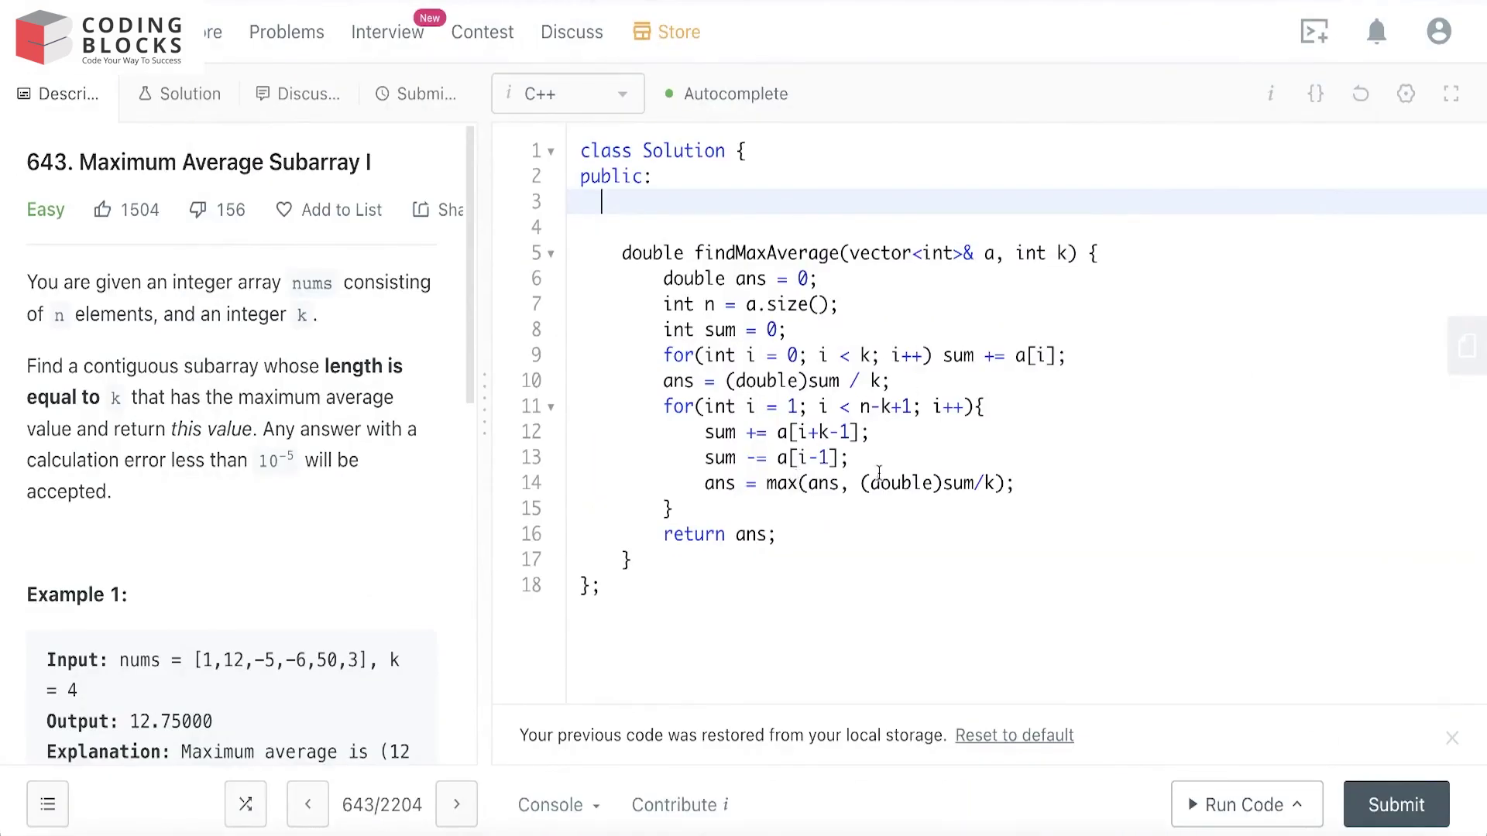
# - Paste a double max helper into the class, remove the blank line, and run on Example 1
pyautogui.write('double max(double a, double b){ return a > b ? a : b; }')
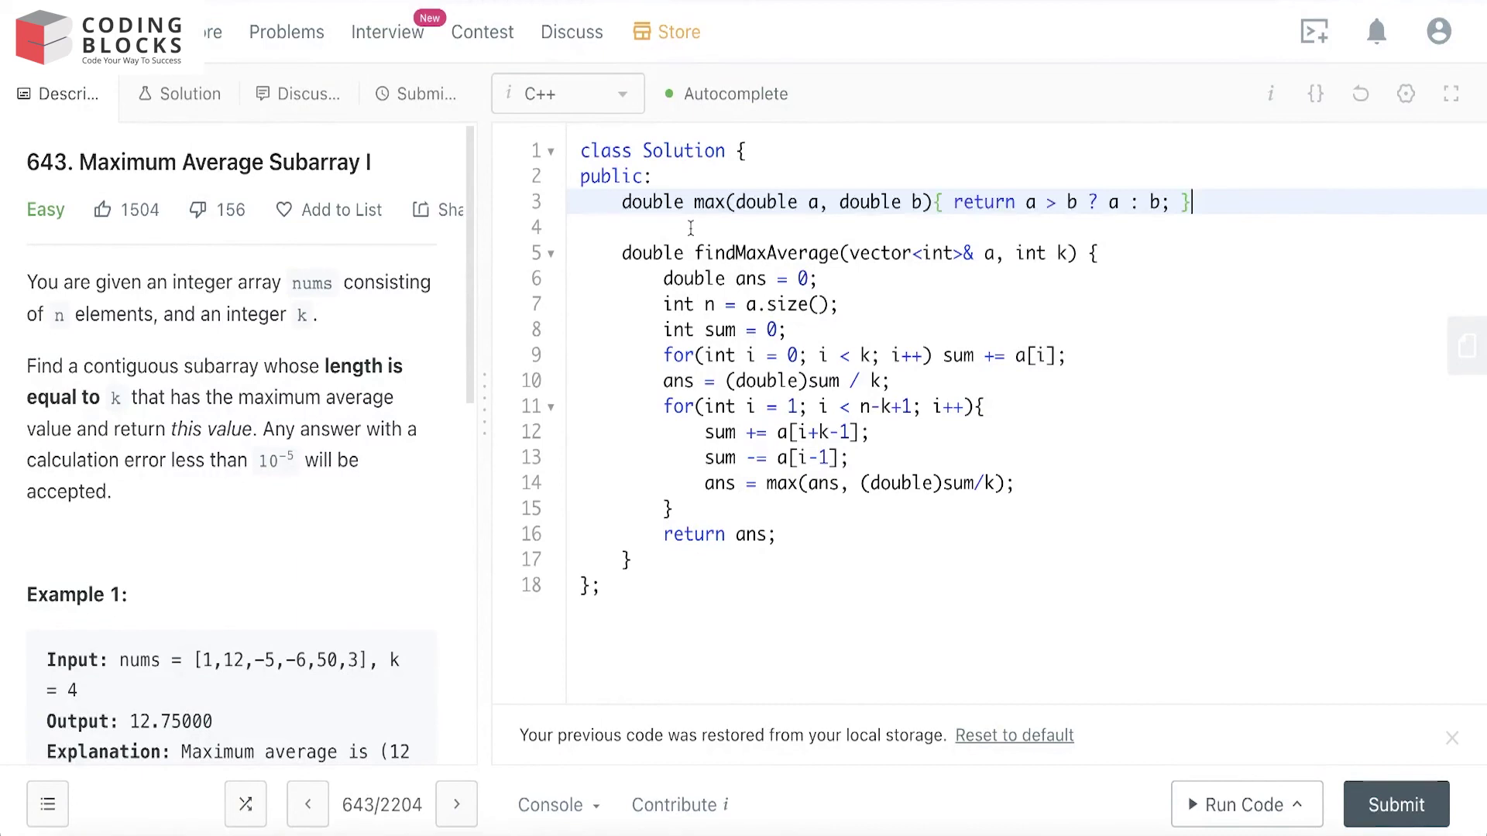
pyautogui.click(622, 227)
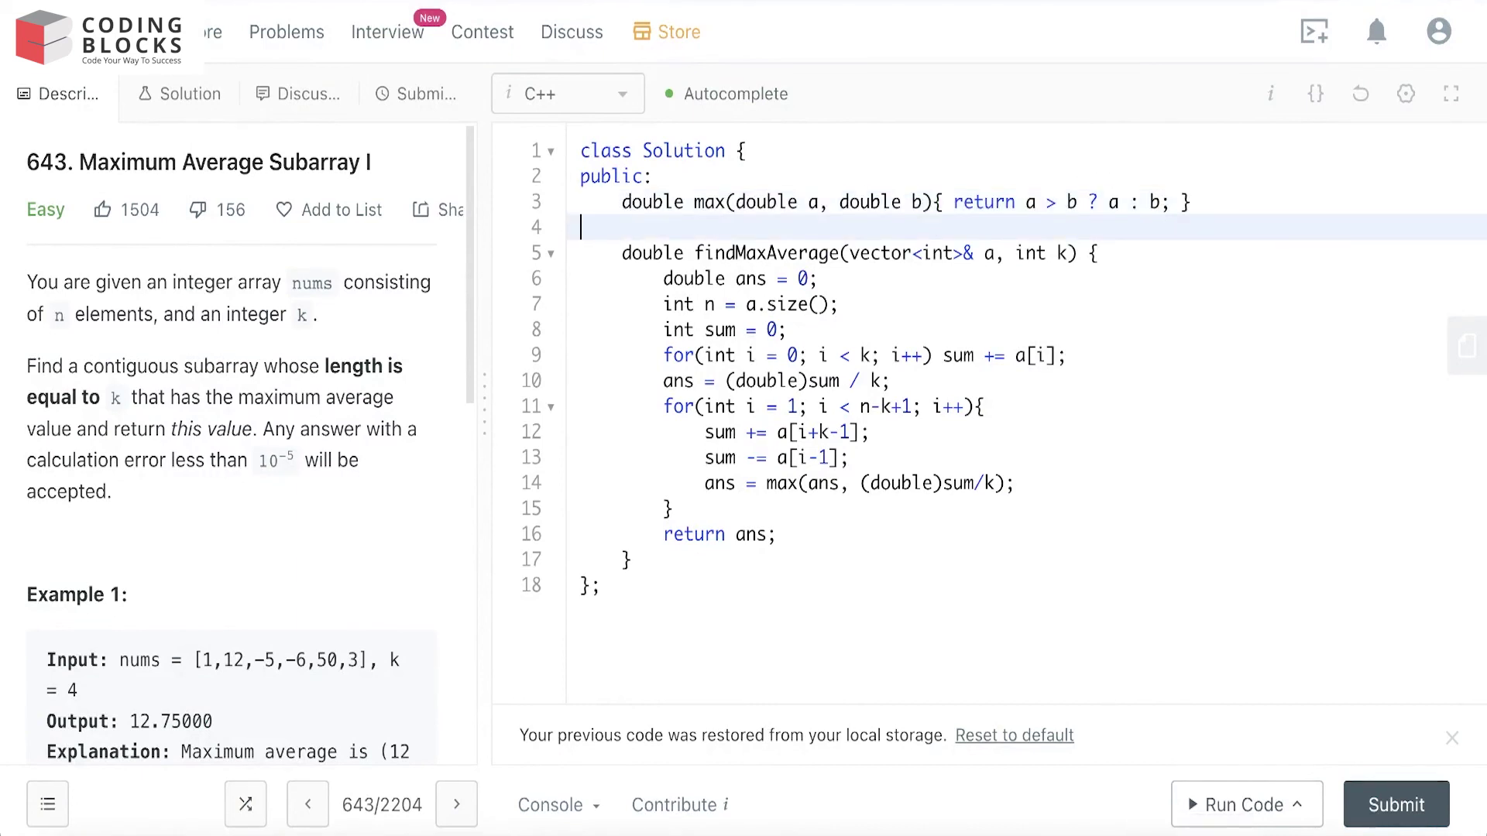
pyautogui.press('BackSpace')
pyautogui.click(1232, 804)
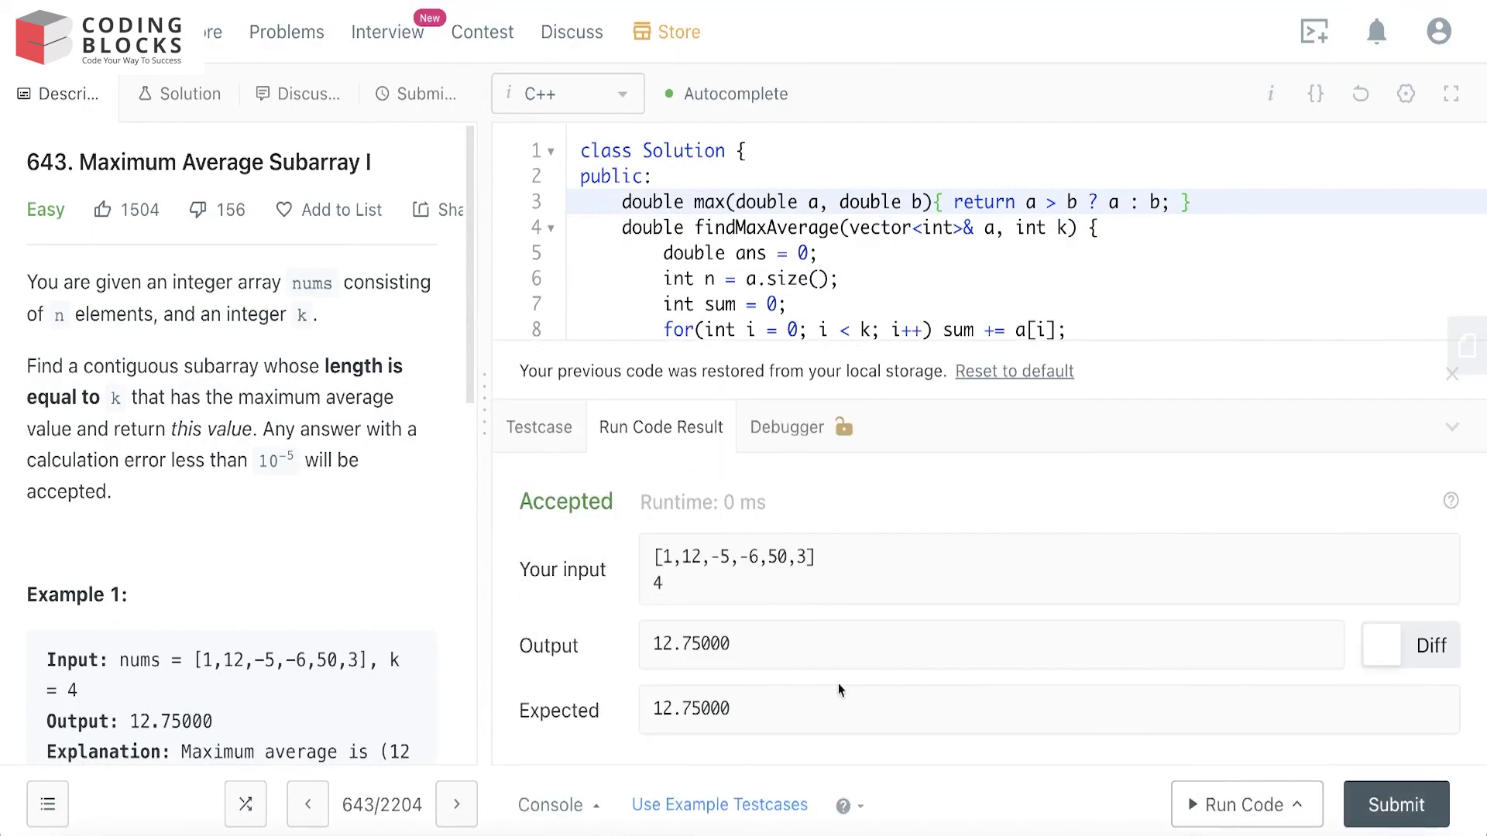
# - Submit the solution, return to the Description and collapse the Run Code Result panel
pyautogui.click(1381, 810)
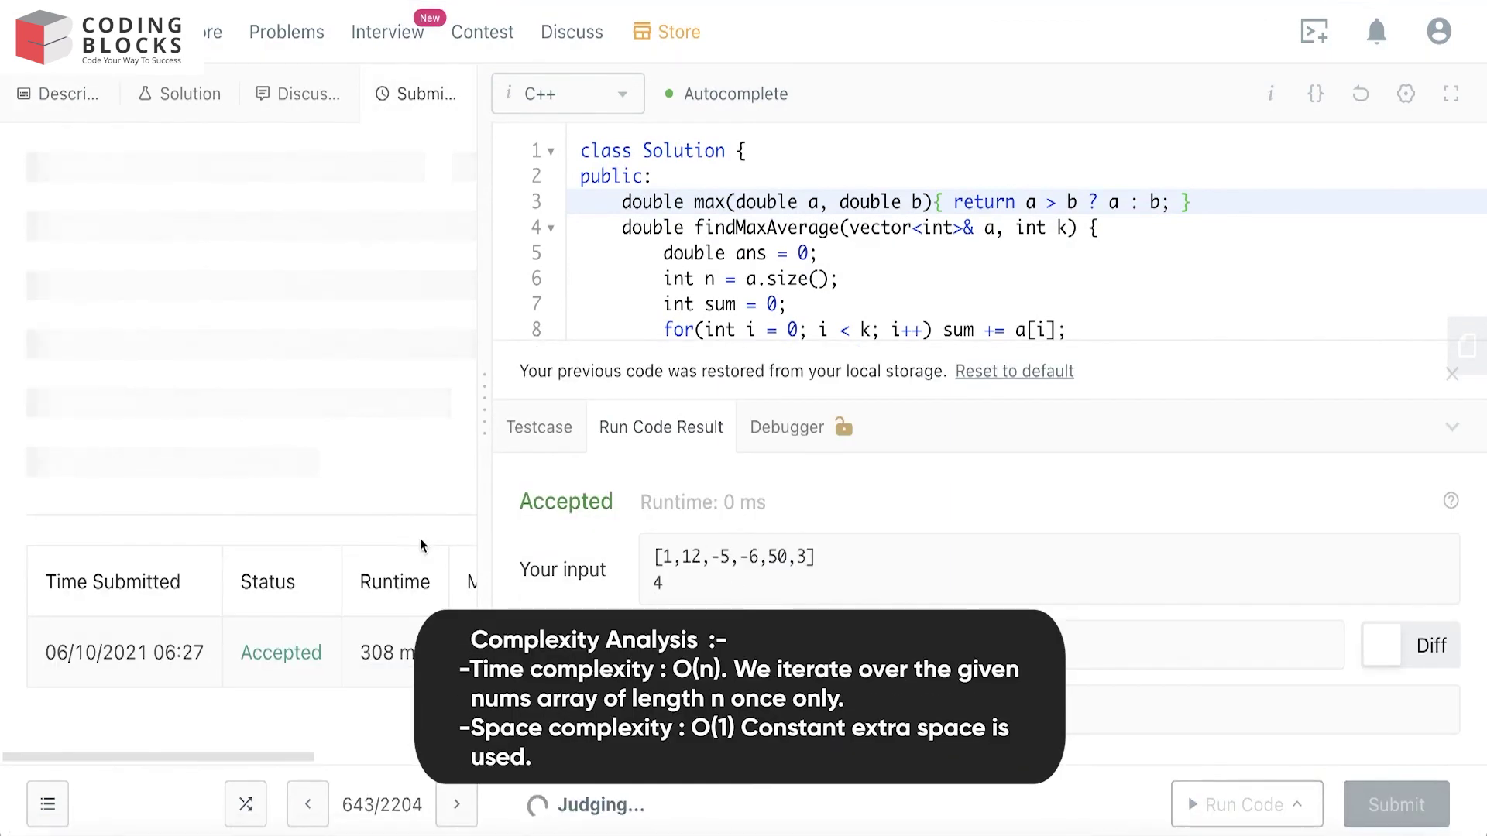
pyautogui.click(64, 94)
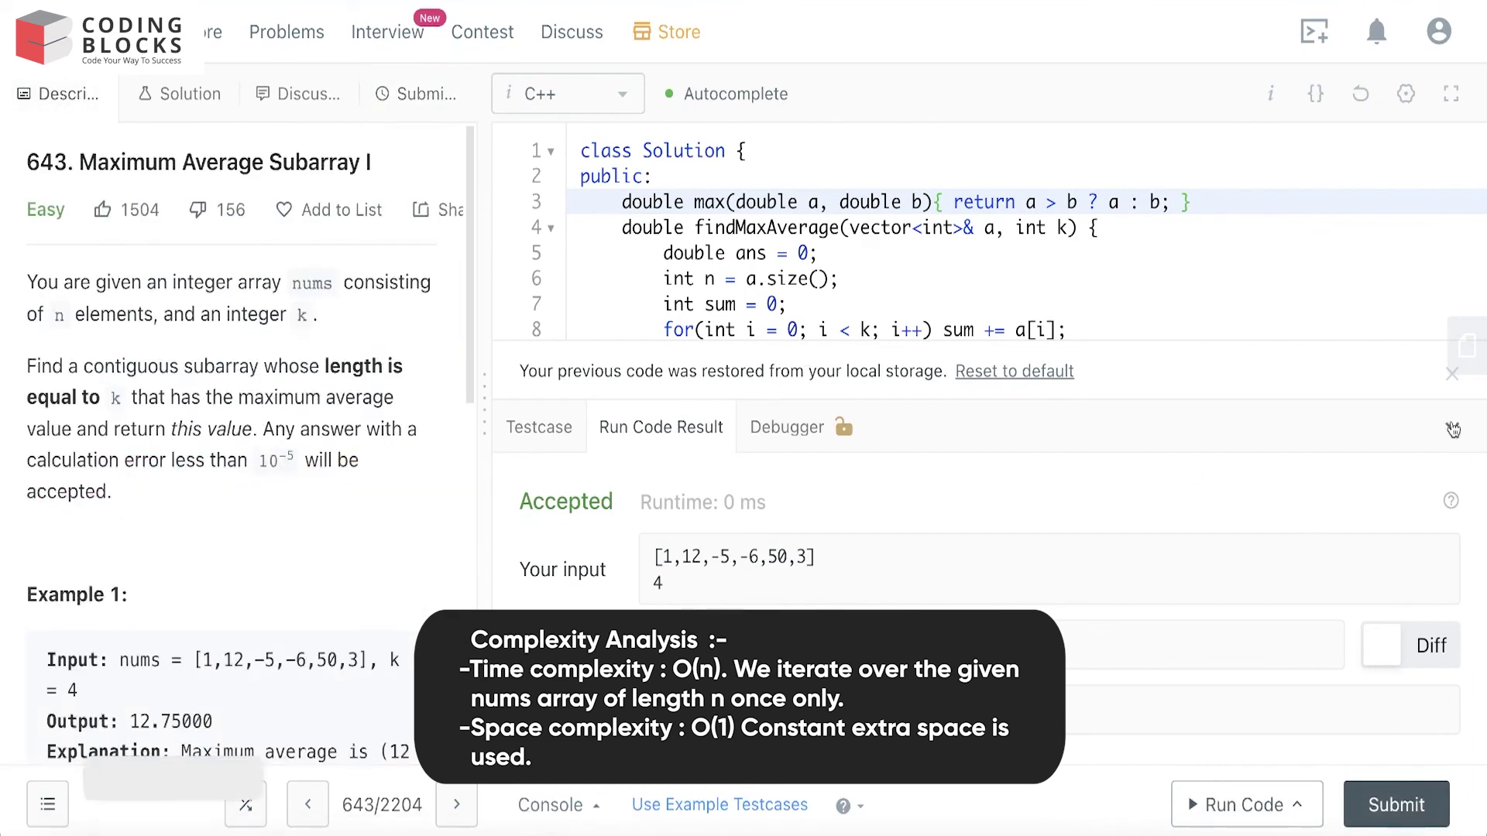
pyautogui.click(1452, 426)
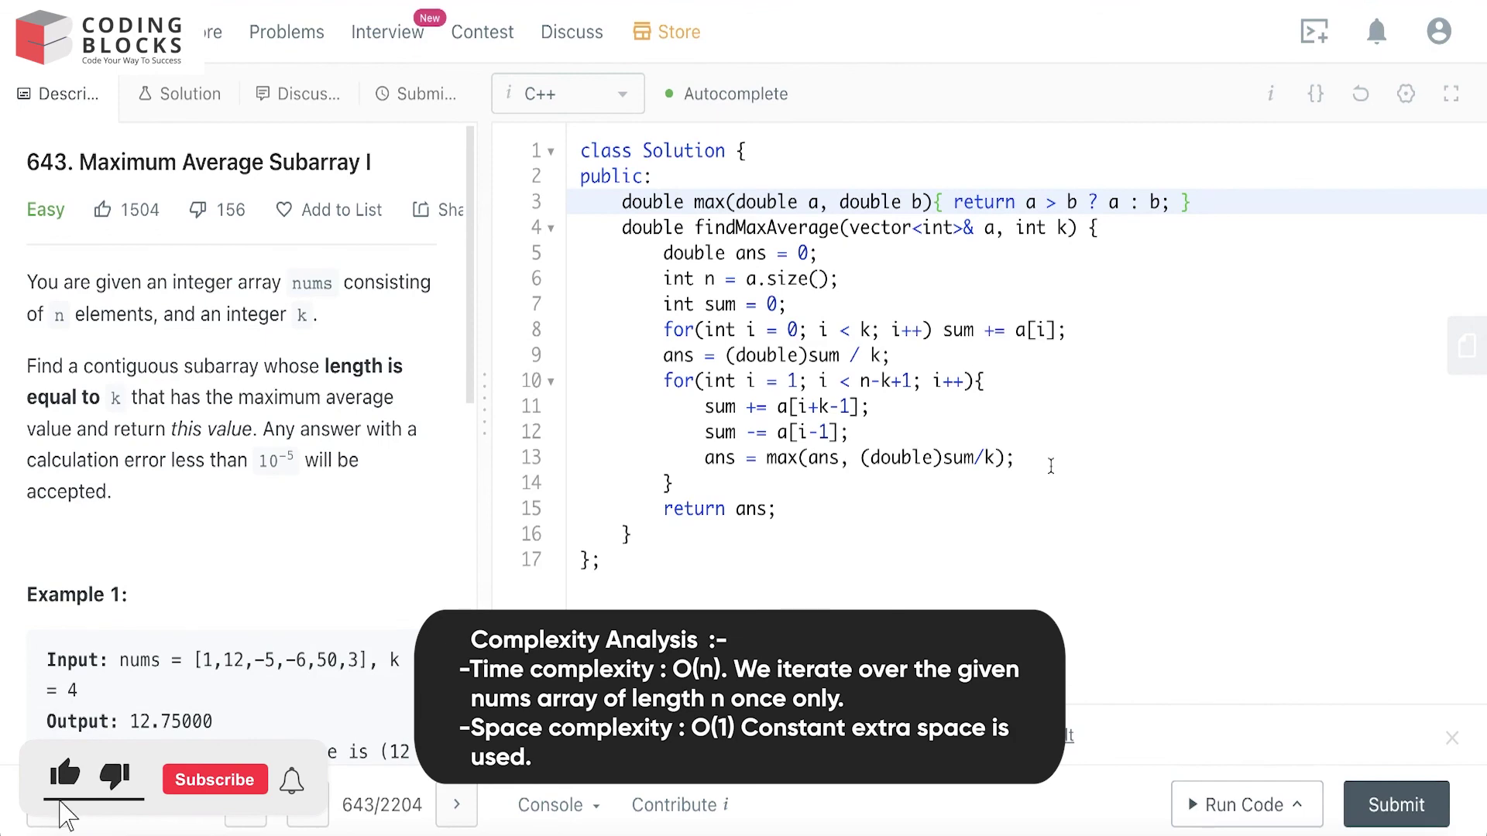